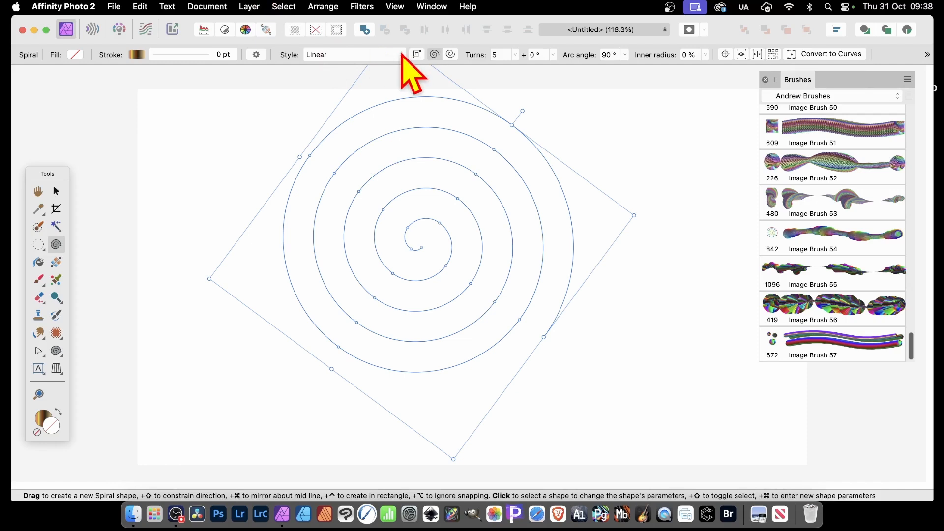
Step: Set the spiral's stroke width to 7.5 pt and colour it with the second brown-gold striped swatch from the Gradients category
{"action": "left_click", "coordinate": [206, 57]}
{"action": "left_click_drag", "start_coordinate": [141, 91], "coordinate": [176, 92]}
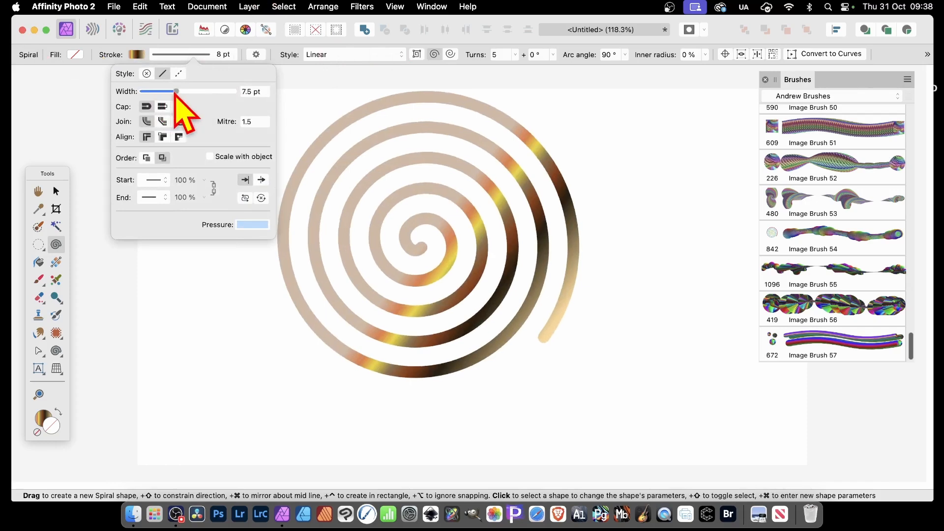
{"action": "left_click", "coordinate": [135, 55]}
{"action": "left_click", "coordinate": [157, 69]}
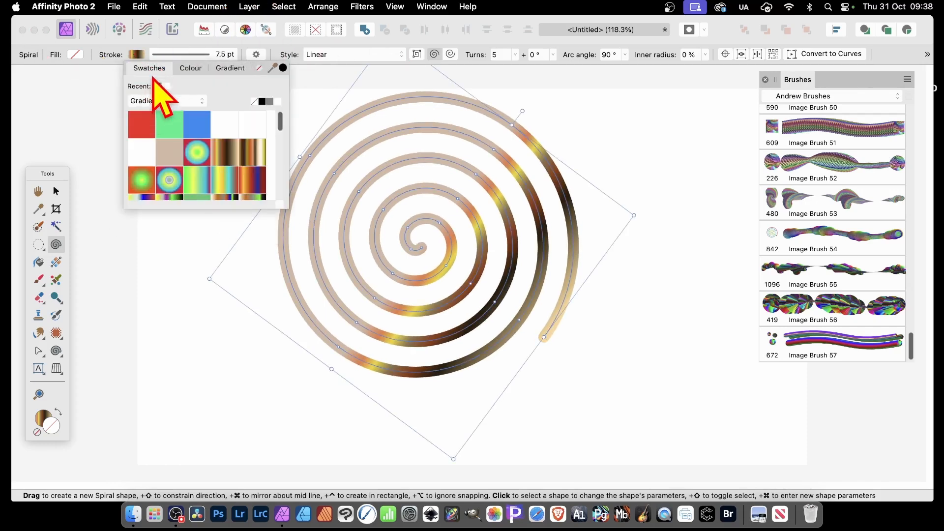
{"action": "left_click", "coordinate": [254, 154]}
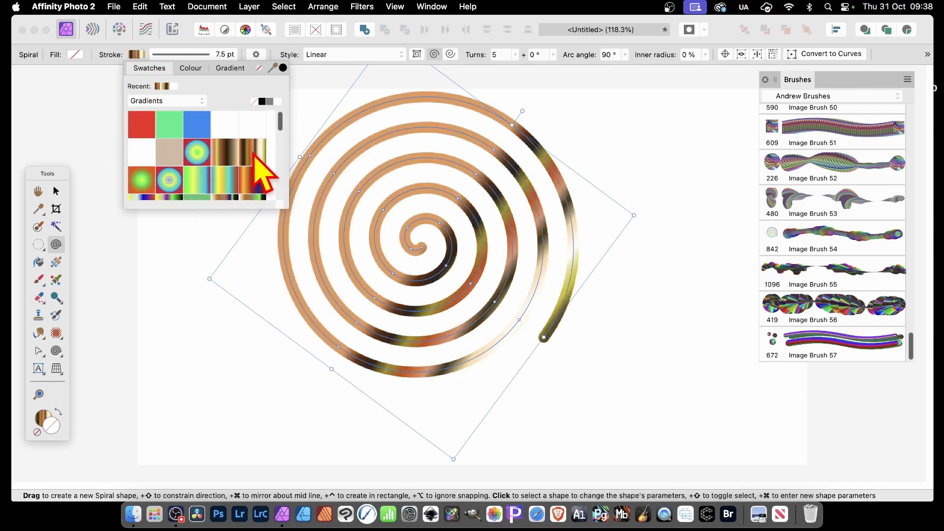
Step: Redirect the spiral's linear stroke gradient diagonally from its upper-right turns to its lower-left outer edge
{"action": "left_click", "coordinate": [57, 263]}
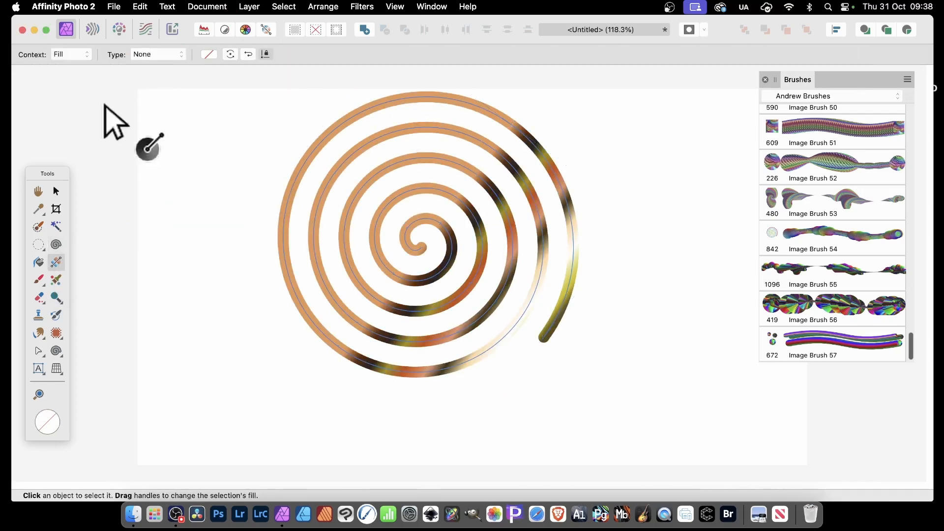
{"action": "left_click", "coordinate": [74, 54]}
{"action": "left_click", "coordinate": [75, 69]}
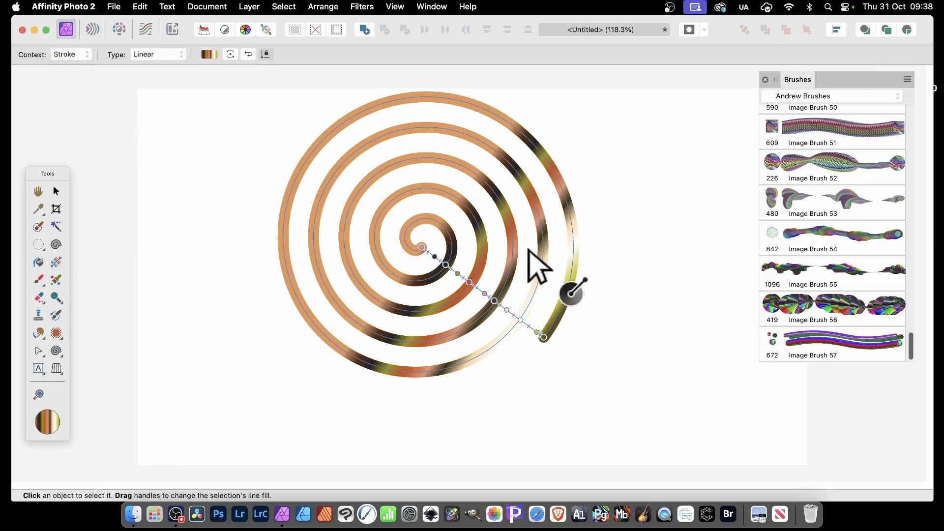
{"action": "left_click_drag", "start_coordinate": [494, 127], "coordinate": [311, 316]}
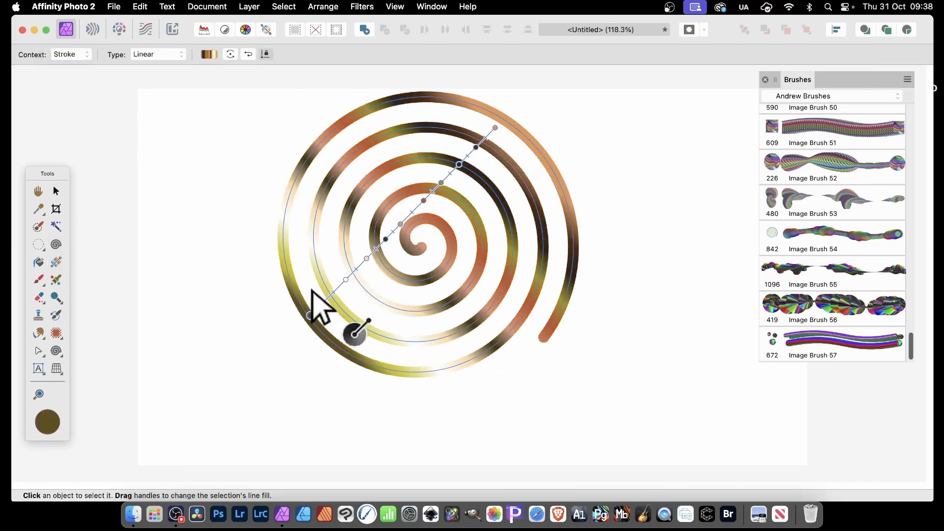
Step: Apply a 3D layer effect with the default settings to the spiral
{"action": "right_click", "coordinate": [425, 159]}
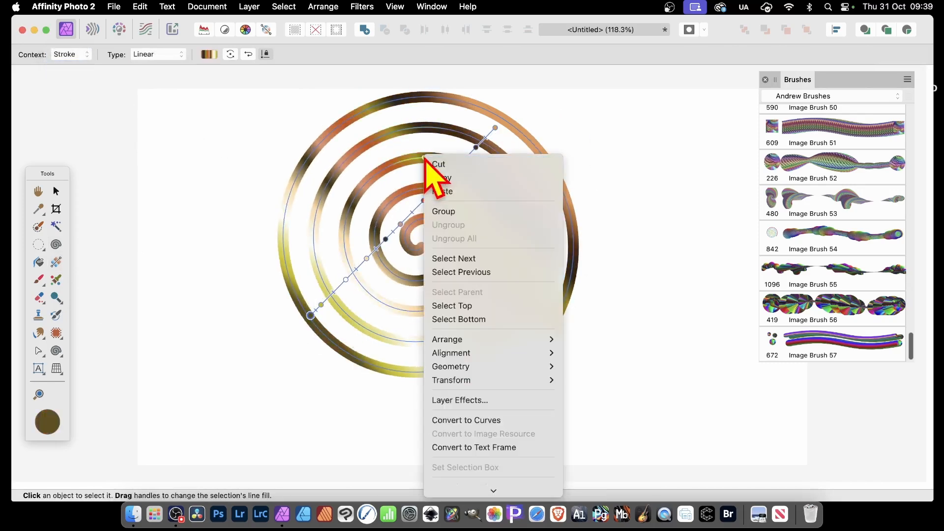
{"action": "scroll", "coordinate": [472, 335], "scroll_direction": "down", "scroll_amount": 4}
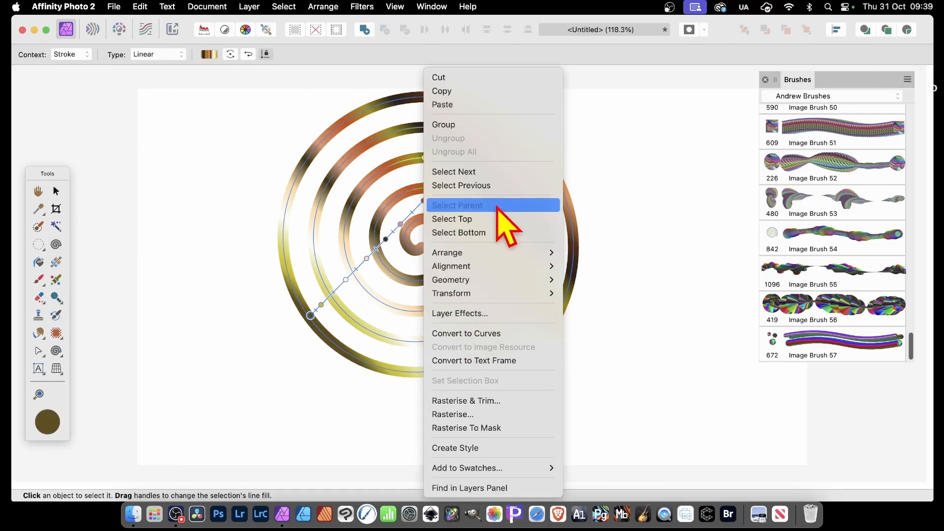
{"action": "left_click", "coordinate": [496, 313]}
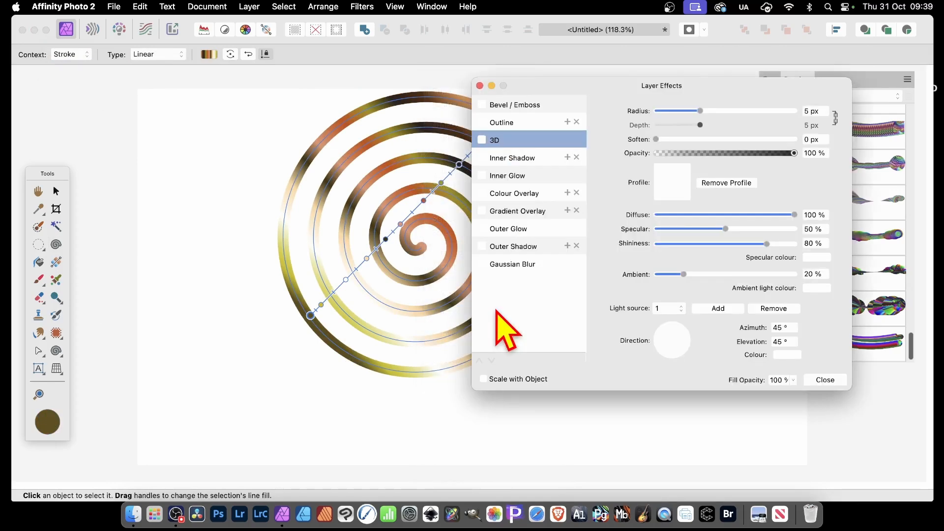
{"action": "left_click", "coordinate": [484, 141]}
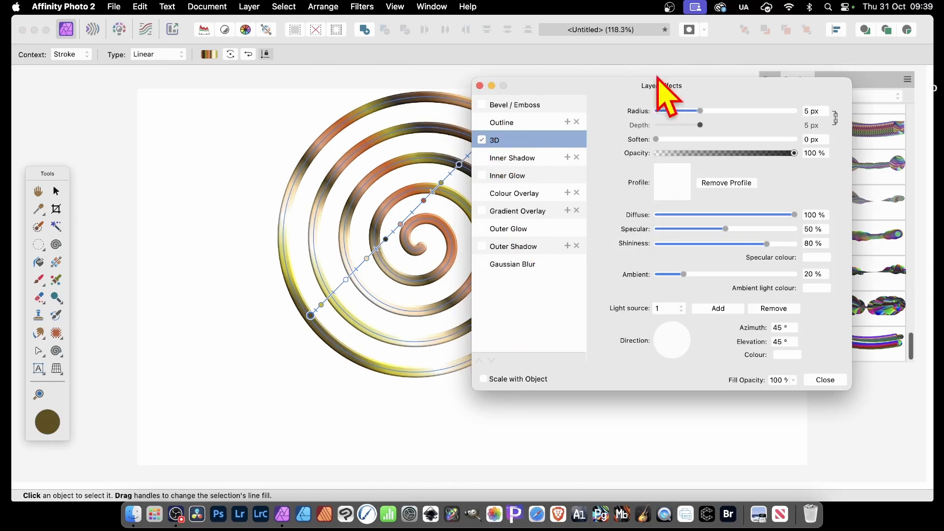
{"action": "left_click", "coordinate": [824, 378]}
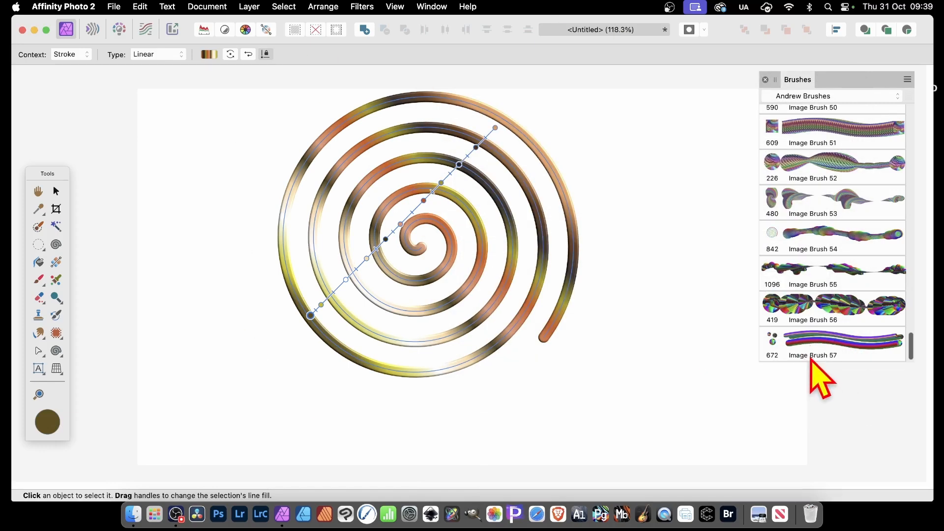
Step: Rasterise the spiral without preserving its layer effects
{"action": "right_click", "coordinate": [453, 129]}
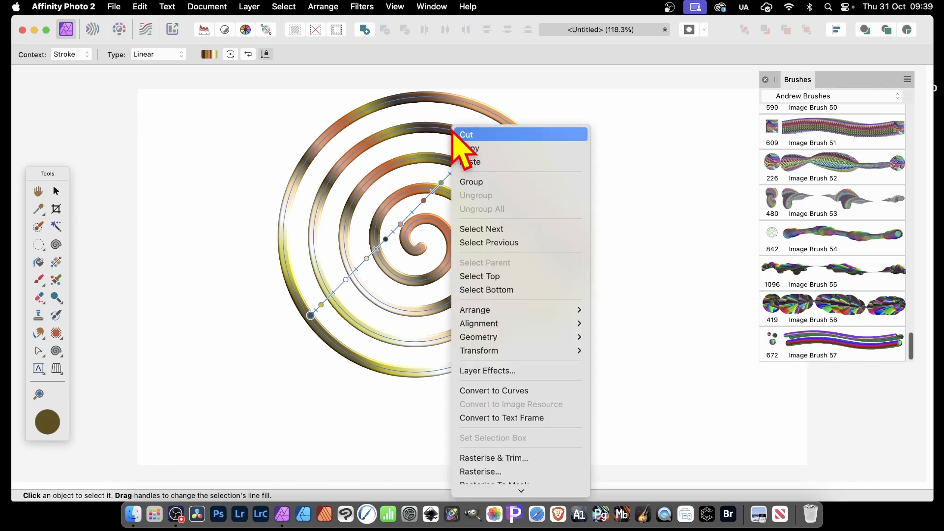
{"action": "left_click", "coordinate": [499, 444]}
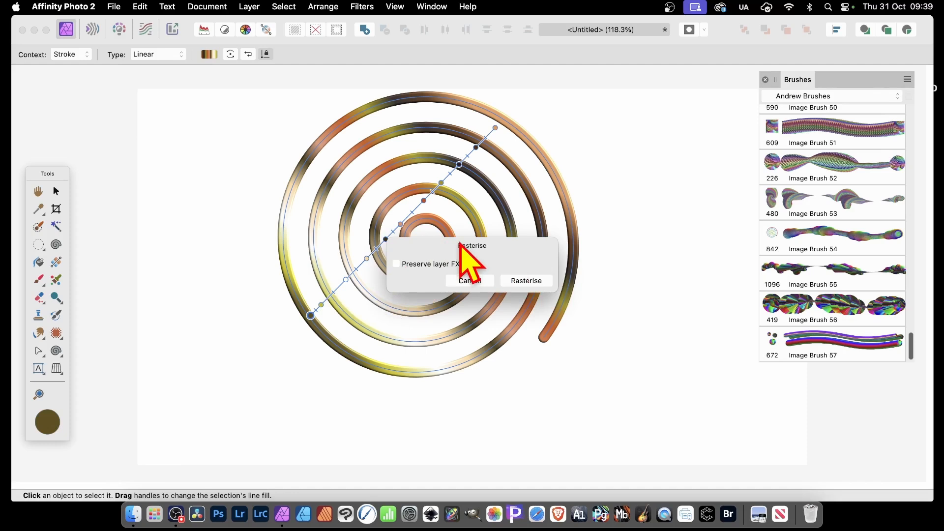
{"action": "left_click", "coordinate": [527, 280]}
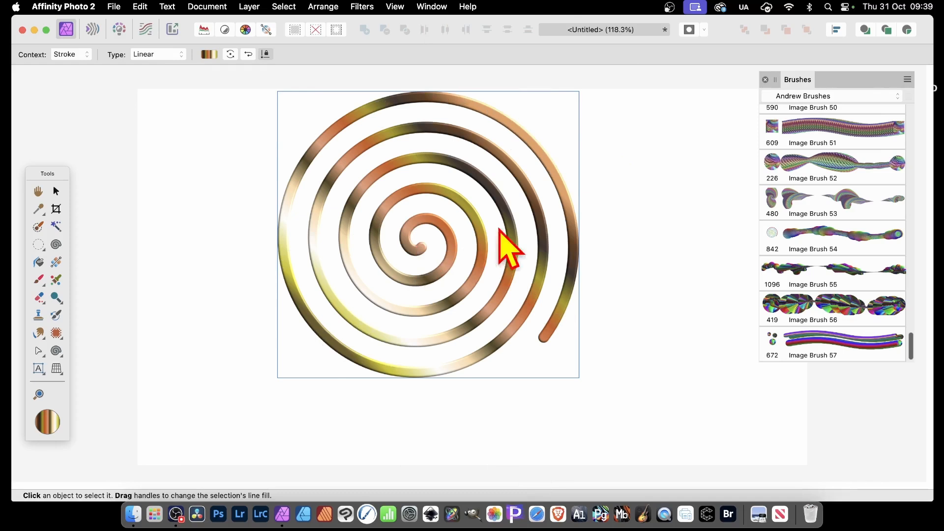
Step: Create a new brush from the rasterised spiral in the Andrew Brushes category and delete the spiral from the canvas
{"action": "left_click", "coordinate": [907, 79]}
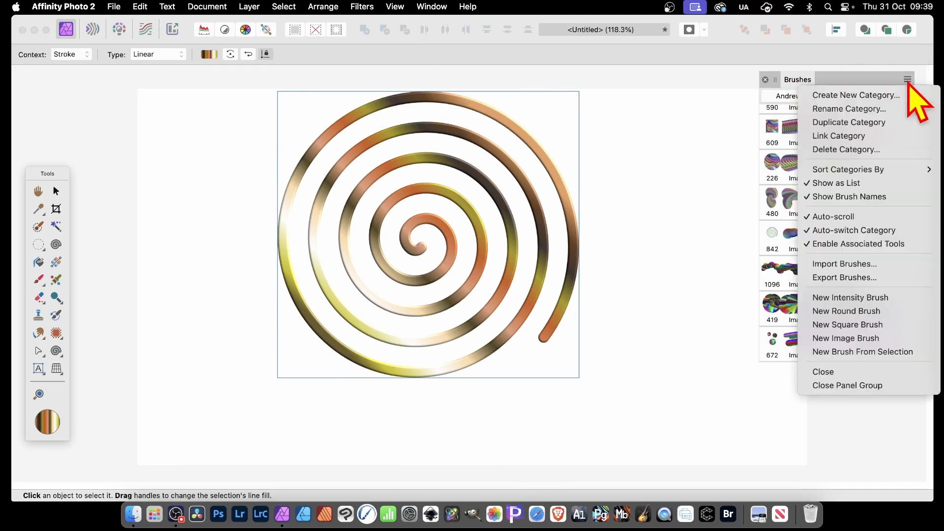
{"action": "left_click", "coordinate": [872, 351]}
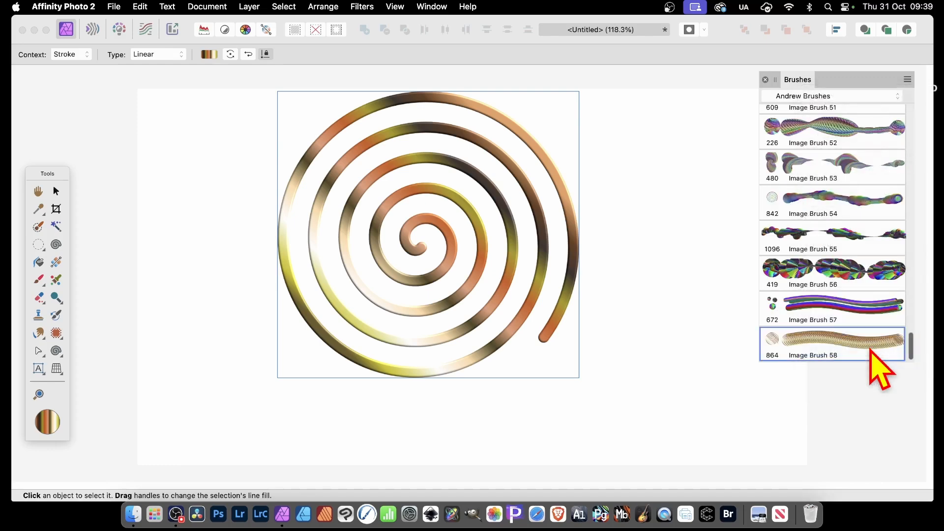
{"action": "key", "text": "BackSpace"}
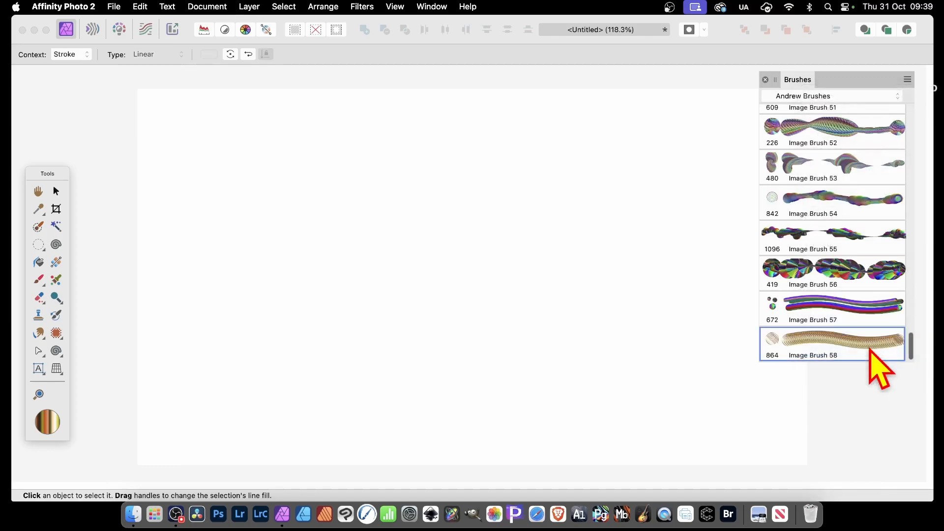
Step: Edit the new spiral brush to have 1% spacing and 100% size jitter controlled by Cyclic
{"action": "double_click", "coordinate": [825, 340]}
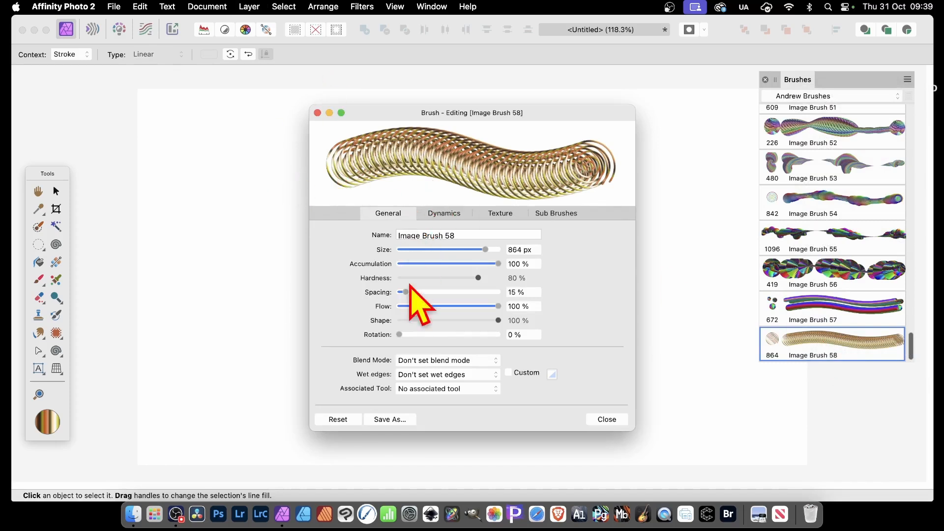
{"action": "left_click_drag", "start_coordinate": [404, 291], "coordinate": [389, 293]}
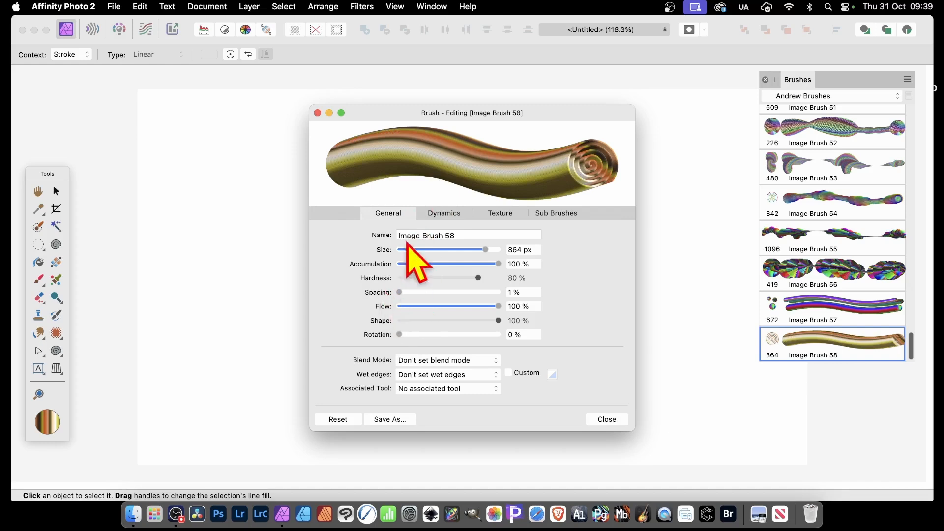
{"action": "left_click", "coordinate": [432, 212]}
{"action": "left_click_drag", "start_coordinate": [399, 230], "coordinate": [536, 228]}
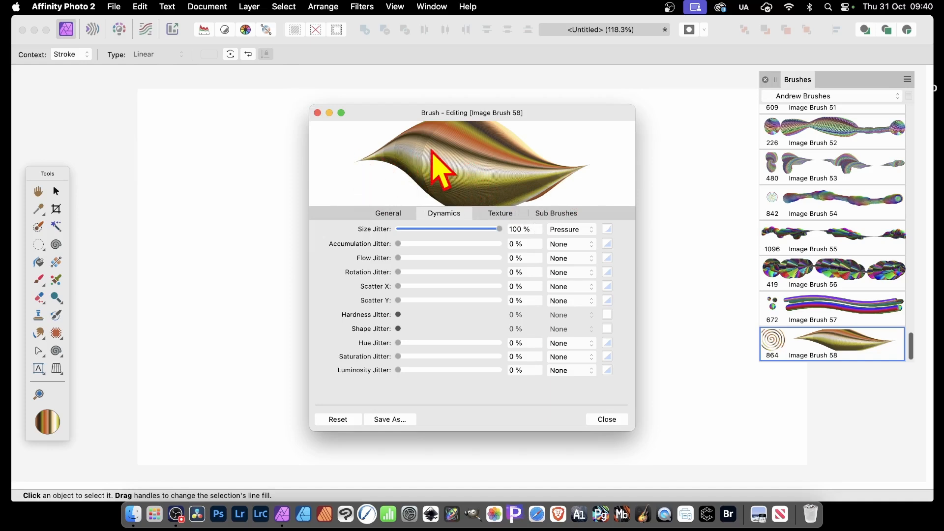
{"action": "left_click", "coordinate": [570, 234]}
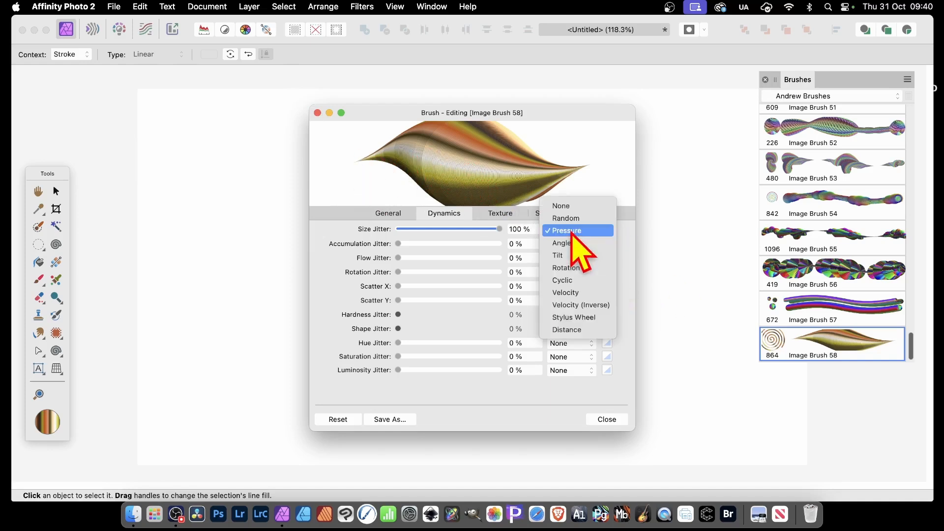
{"action": "left_click", "coordinate": [572, 281]}
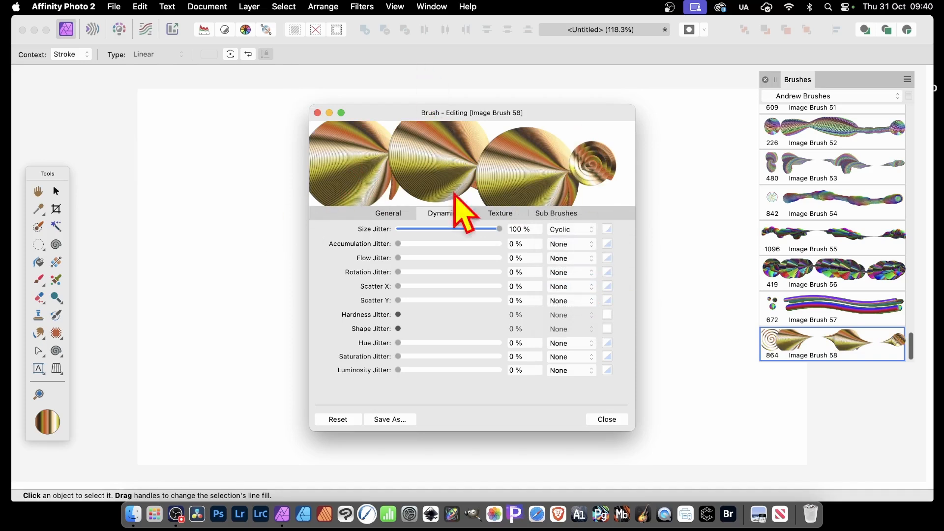
Step: Adjust the size jitter's profile curve by shifting its middle node slightly up along the slope
{"action": "left_click", "coordinate": [608, 229]}
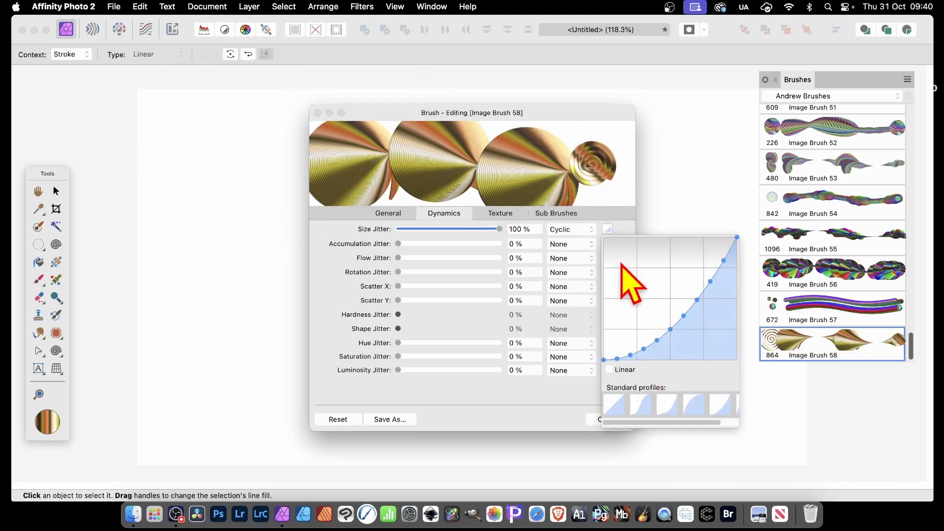
{"action": "mouse_move", "coordinate": [669, 328]}
{"action": "left_mouse_down"}
{"action": "mouse_move", "coordinate": [668, 282]}
{"action": "mouse_move", "coordinate": [681, 322]}
{"action": "left_mouse_up"}
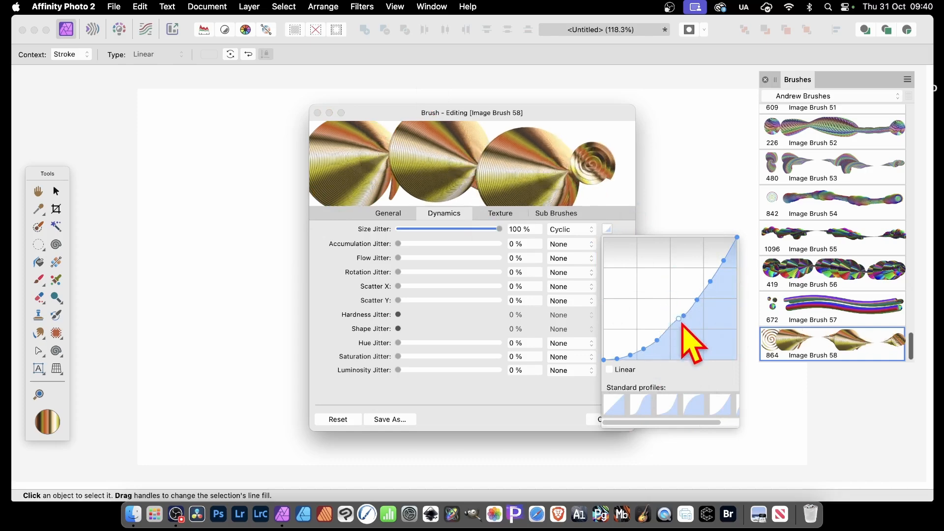
{"action": "left_click", "coordinate": [518, 390]}
Step: Set the brush's hue jitter to 100% with the Cyclic controller and finish editing the brush
{"action": "left_click_drag", "start_coordinate": [400, 344], "coordinate": [509, 339]}
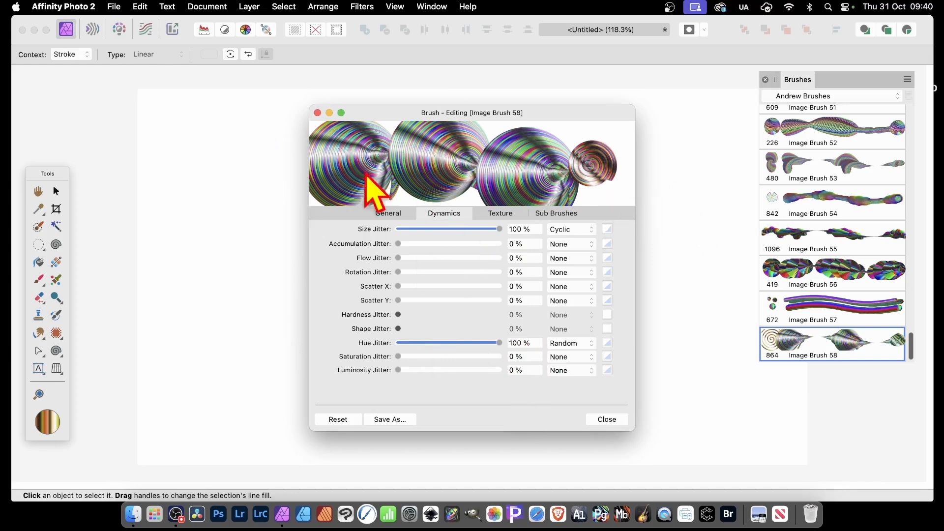
{"action": "left_click", "coordinate": [590, 345]}
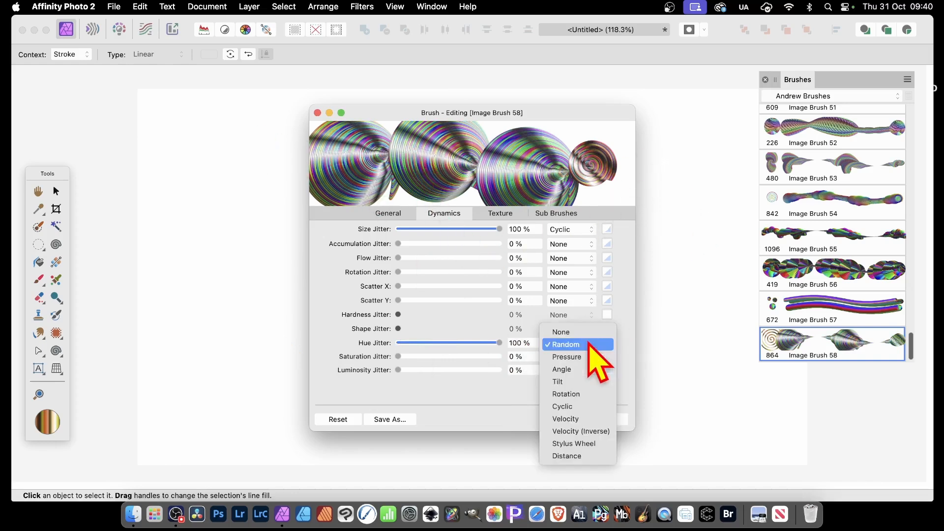
{"action": "left_click", "coordinate": [576, 406]}
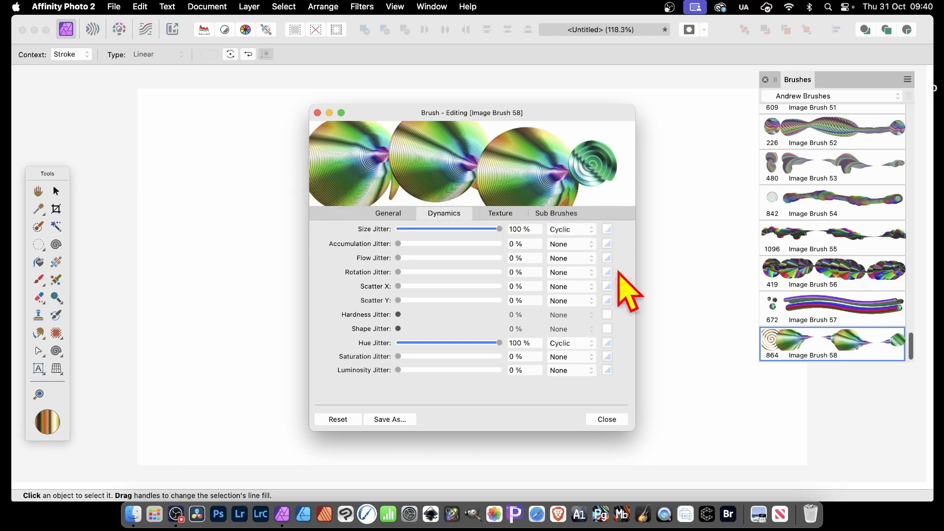
{"action": "left_click", "coordinate": [606, 421]}
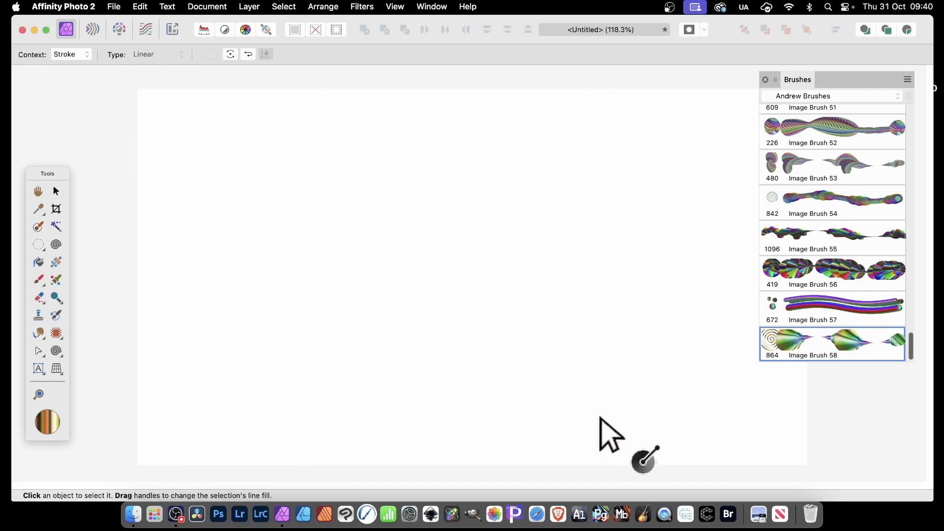
Step: Paint a diagonal stroke with the spiral brush at 310 px width, from the canvas's upper left to its lower right
{"action": "left_click", "coordinate": [38, 279]}
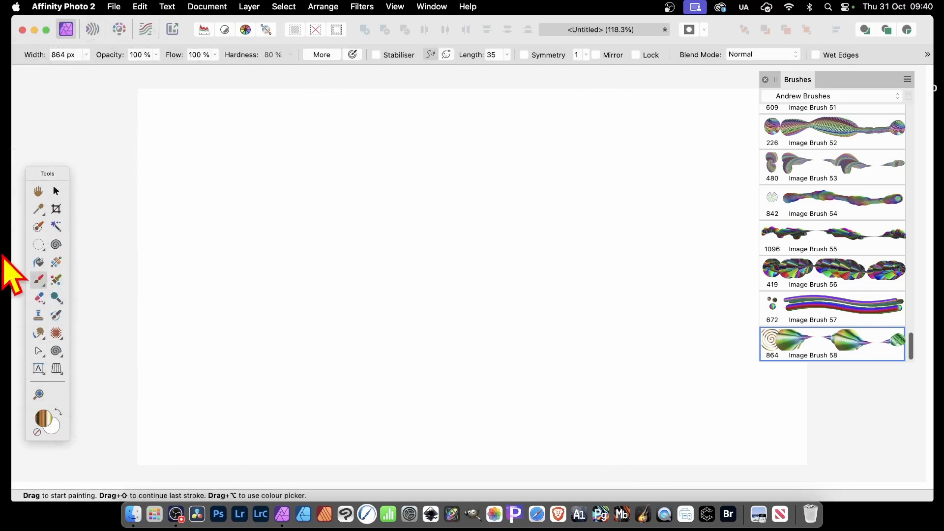
{"action": "left_click", "coordinate": [86, 54]}
{"action": "left_click_drag", "start_coordinate": [93, 69], "coordinate": [69, 68]}
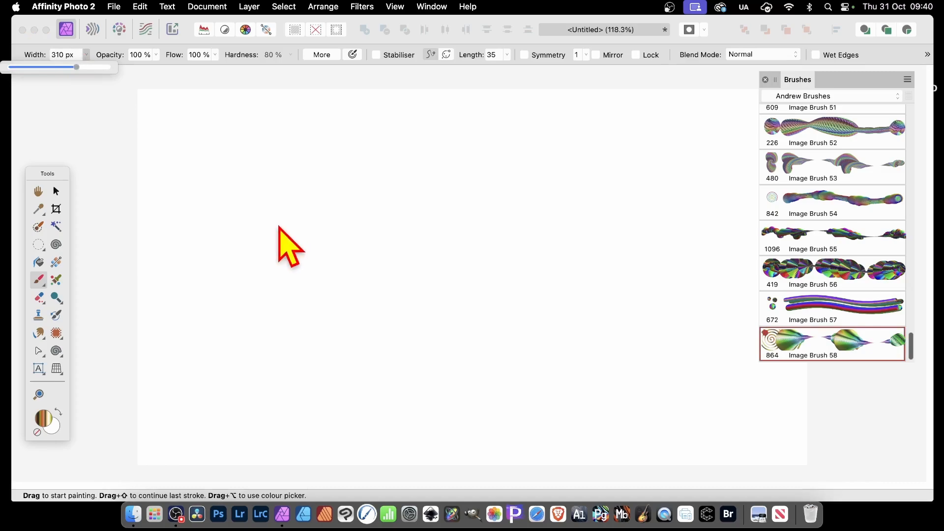
{"action": "mouse_move", "coordinate": [280, 244]}
{"action": "left_mouse_down"}
{"action": "mouse_move", "coordinate": [384, 220]}
{"action": "mouse_move", "coordinate": [407, 230]}
{"action": "mouse_move", "coordinate": [438, 275]}
{"action": "mouse_move", "coordinate": [499, 281]}
{"action": "mouse_move", "coordinate": [558, 323]}
{"action": "mouse_move", "coordinate": [635, 332]}
{"action": "mouse_move", "coordinate": [671, 353]}
{"action": "mouse_move", "coordinate": [649, 345]}
{"action": "left_mouse_up"}
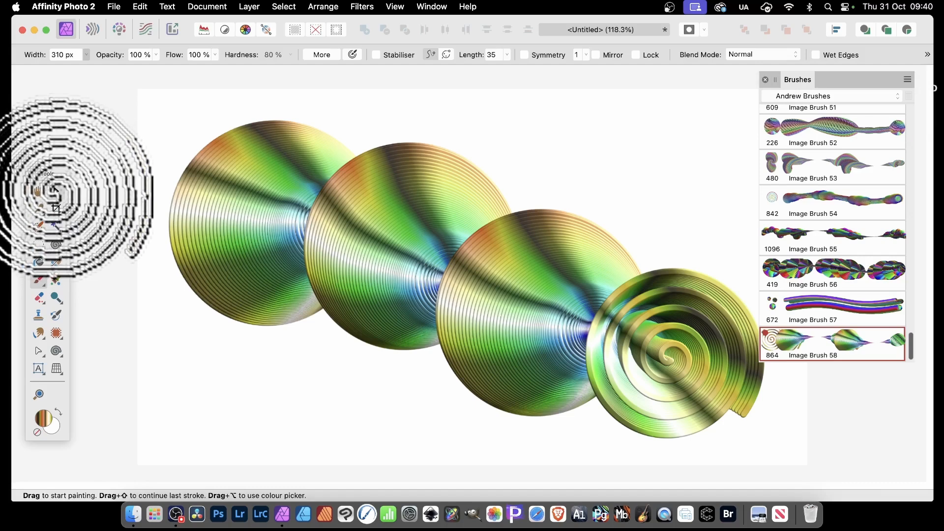
Step: Scale the painted stroke down to a little over half its size and move it near the centre of the canvas
{"action": "left_click", "coordinate": [55, 190]}
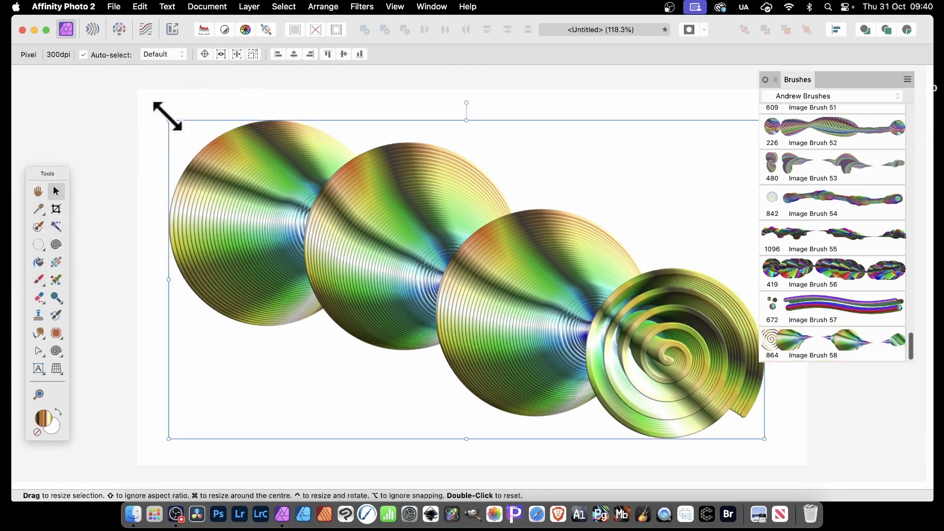
{"action": "left_click_drag", "start_coordinate": [168, 120], "coordinate": [375, 267]}
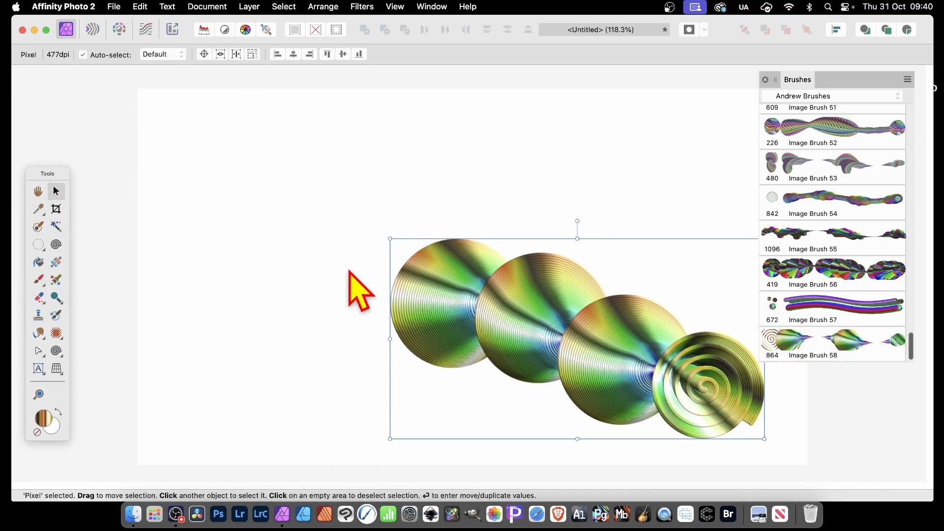
{"action": "left_click_drag", "start_coordinate": [511, 312], "coordinate": [402, 254]}
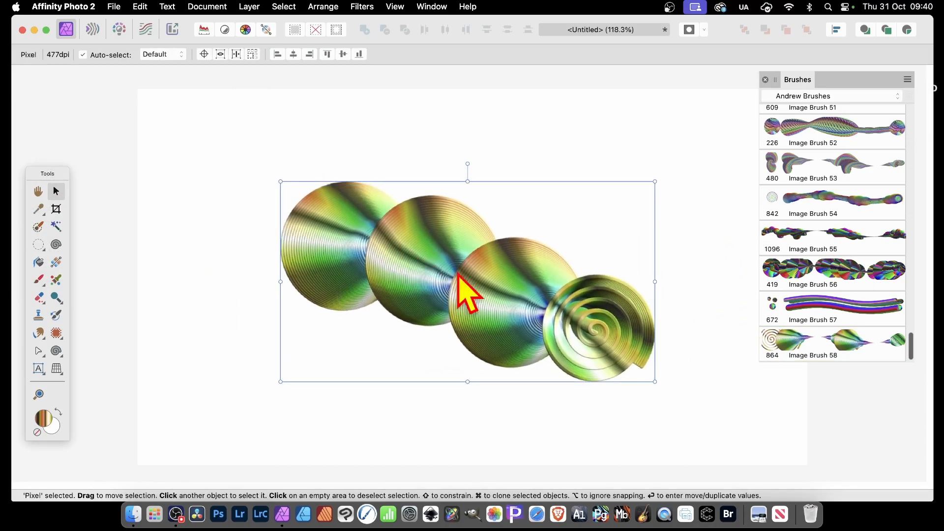
{"action": "left_click_drag", "start_coordinate": [654, 381], "coordinate": [623, 365]}
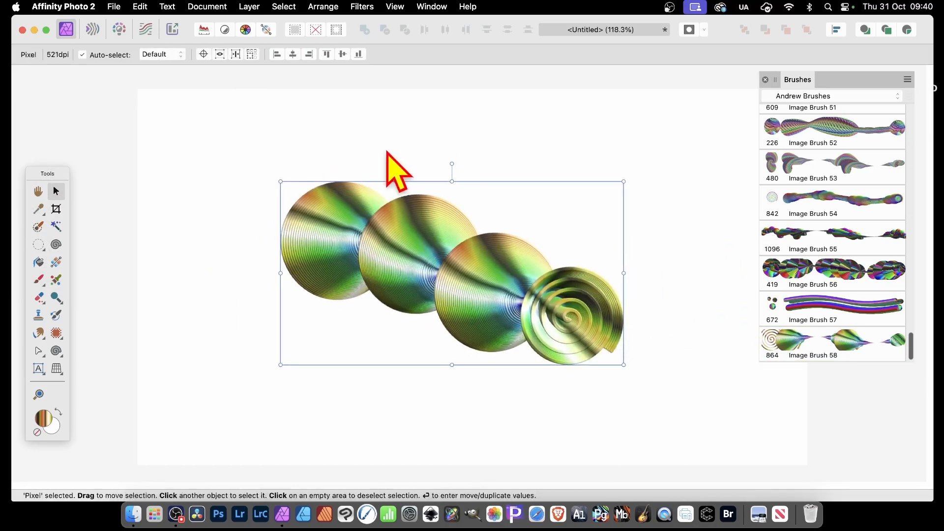
{"action": "left_click", "coordinate": [364, 6]}
{"action": "mouse_move", "coordinate": [426, 52]}
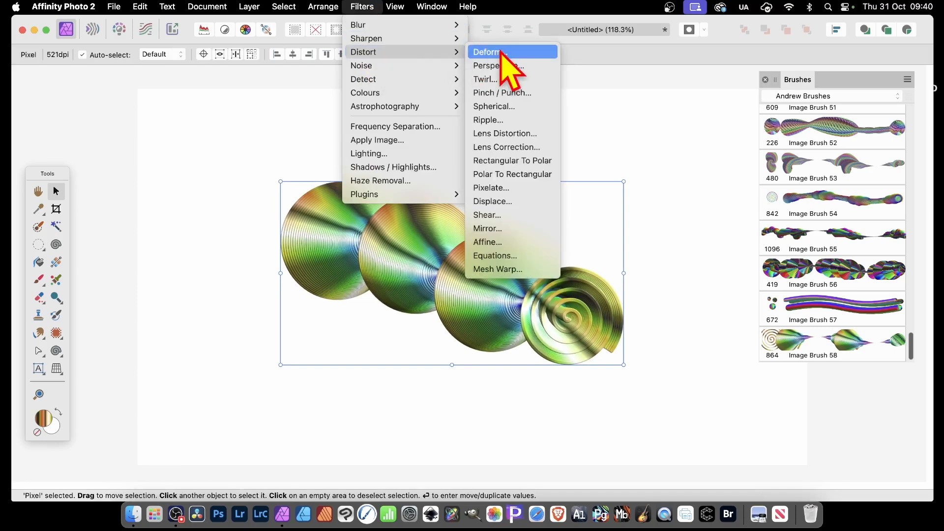
{"action": "left_click", "coordinate": [418, 267]}
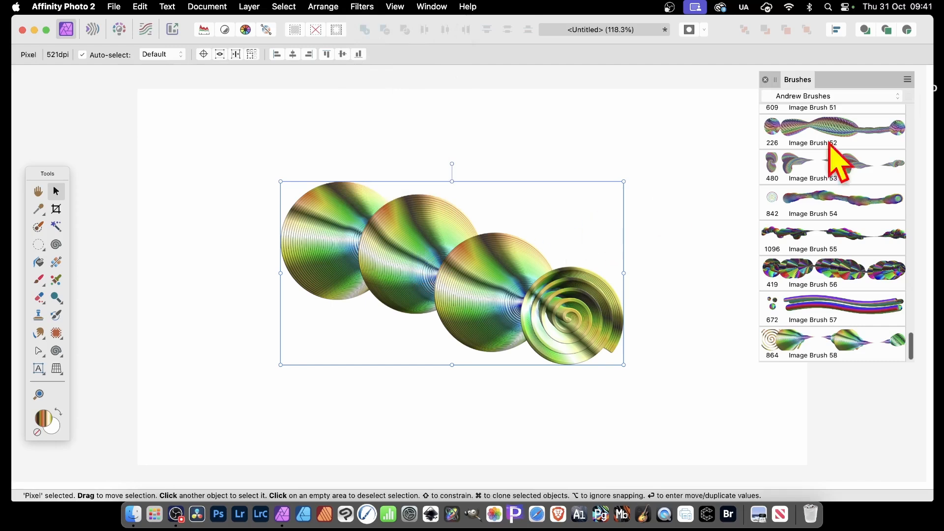
Step: Create a new brush from the selected painted stroke and delete the stroke from the canvas
{"action": "left_click", "coordinate": [907, 79]}
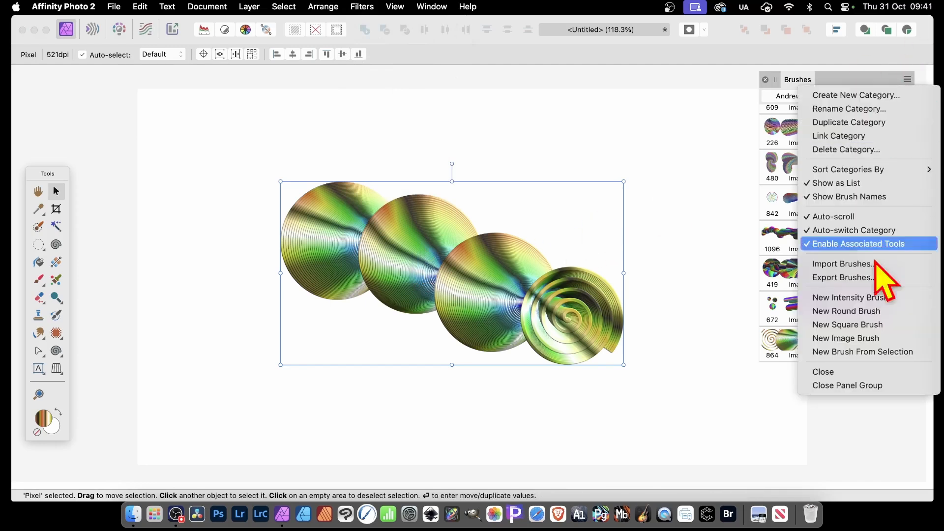
{"action": "left_click", "coordinate": [850, 351]}
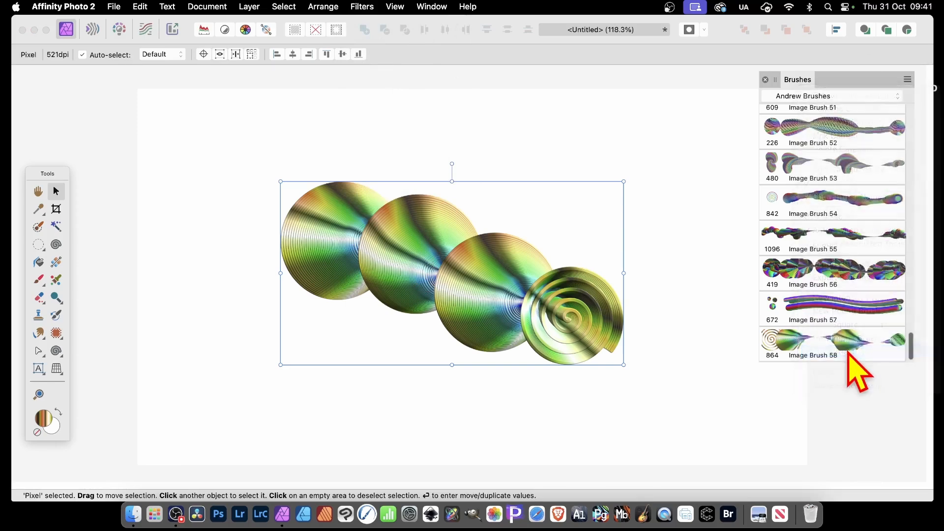
{"action": "key", "text": "Delete"}
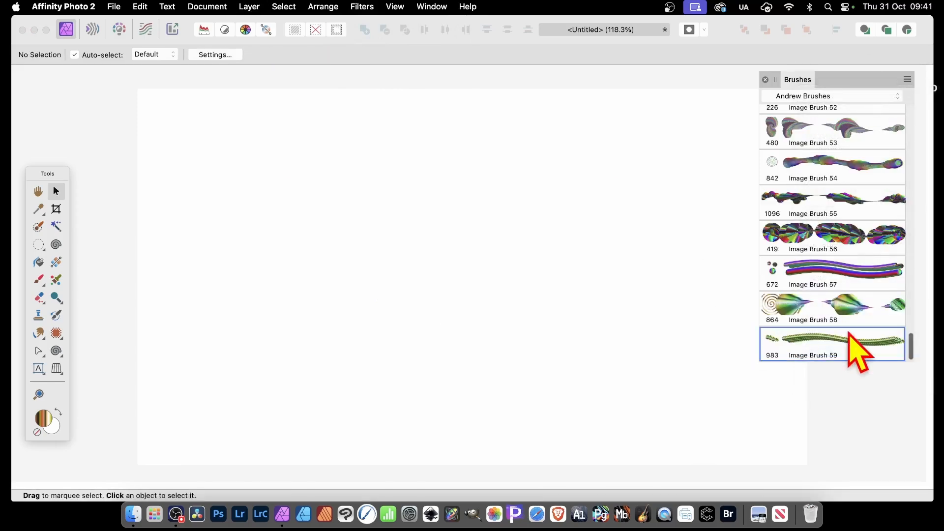
Step: Edit the new stroke-based brush, setting its spacing to 1% and its size to about 295 px
{"action": "double_click", "coordinate": [845, 343]}
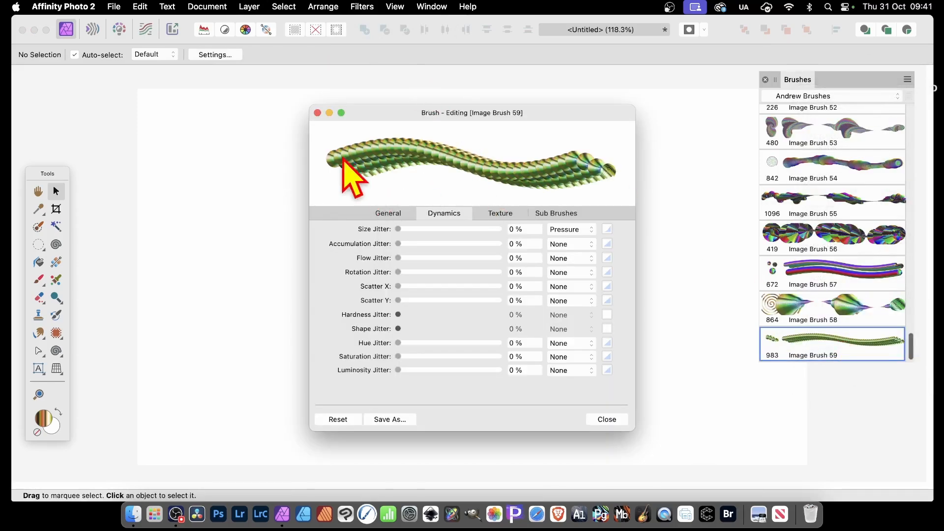
{"action": "left_click", "coordinate": [387, 213]}
{"action": "left_click_drag", "start_coordinate": [406, 294], "coordinate": [387, 295]}
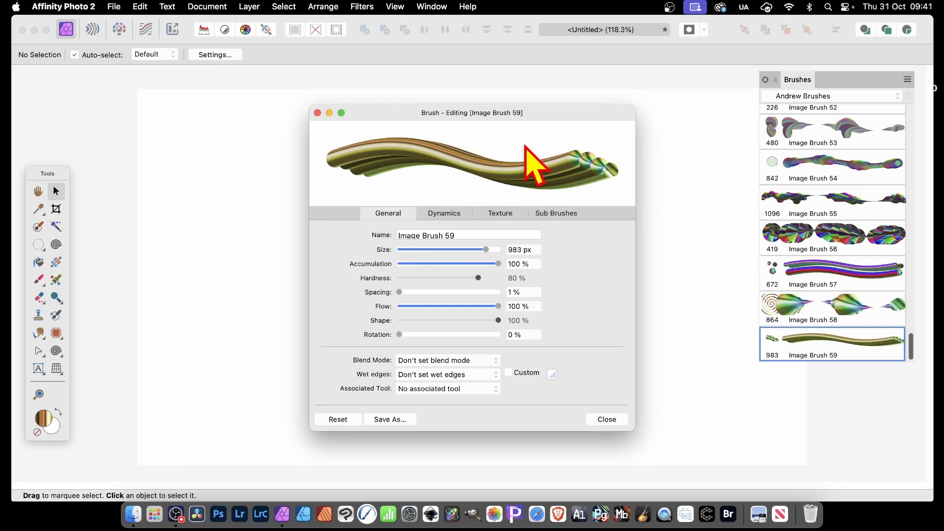
{"action": "left_click_drag", "start_coordinate": [488, 250], "coordinate": [467, 249]}
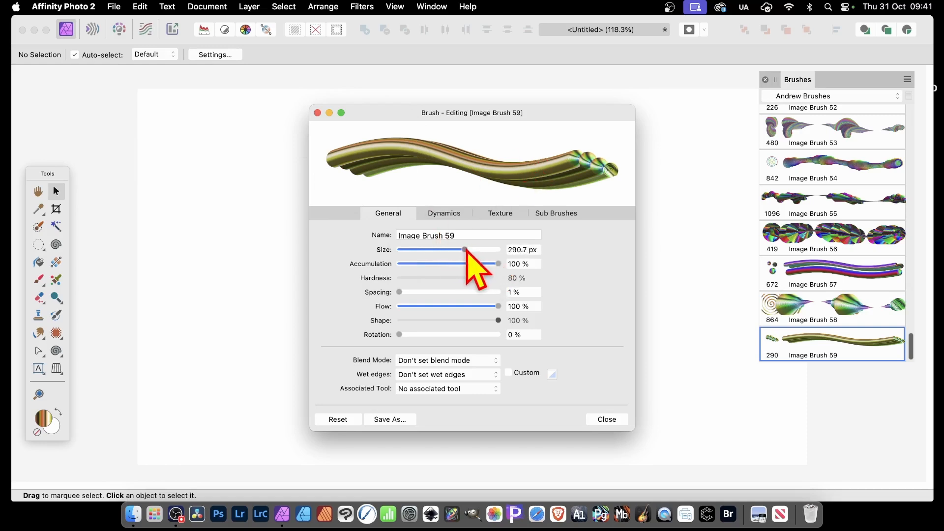
Step: Set the stroke-based brush's size jitter to 100% with the Cyclic controller
{"action": "left_click", "coordinate": [432, 214]}
{"action": "left_click_drag", "start_coordinate": [399, 229], "coordinate": [618, 236]}
{"action": "left_click", "coordinate": [589, 229]}
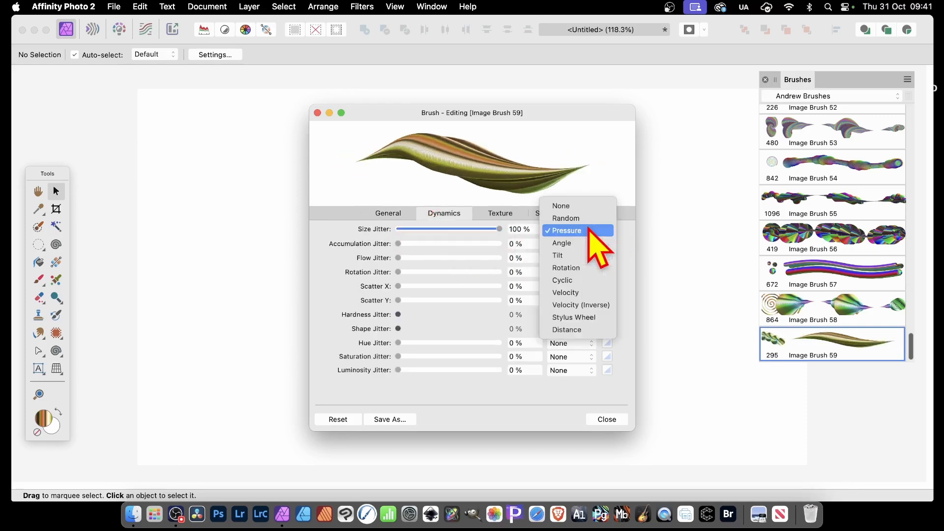
{"action": "left_click", "coordinate": [579, 280]}
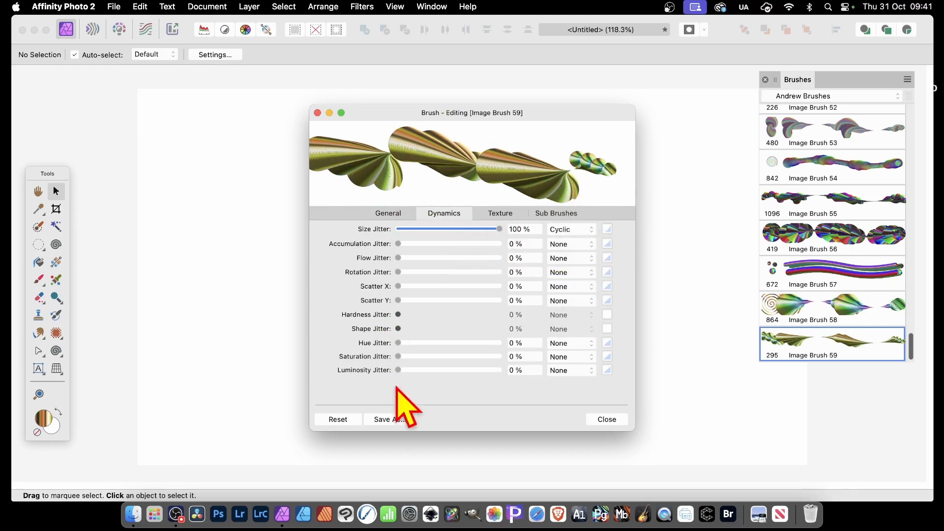
Step: Set the stroke-based brush's hue jitter to 100% with the Cyclic controller, keep its straight profile curve, and finish editing
{"action": "left_click_drag", "start_coordinate": [399, 342], "coordinate": [527, 345]}
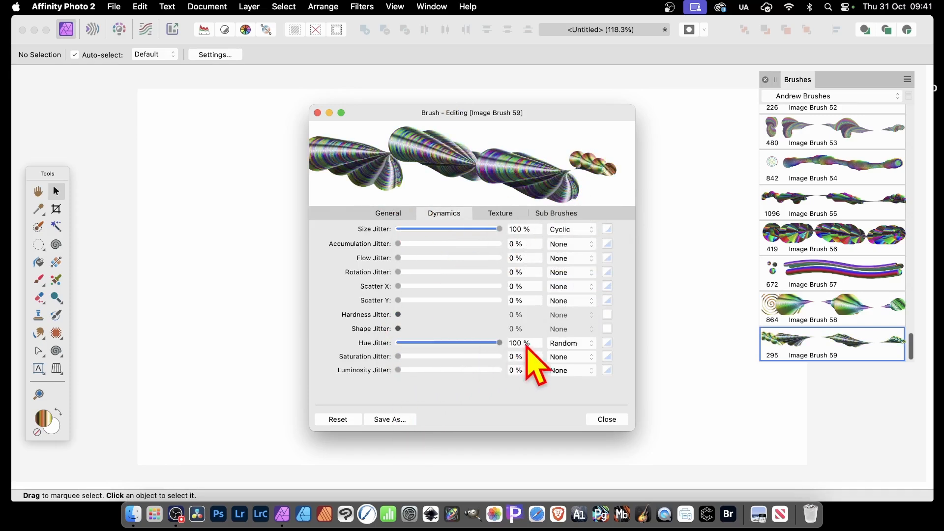
{"action": "left_click", "coordinate": [572, 343]}
{"action": "left_click", "coordinate": [570, 404]}
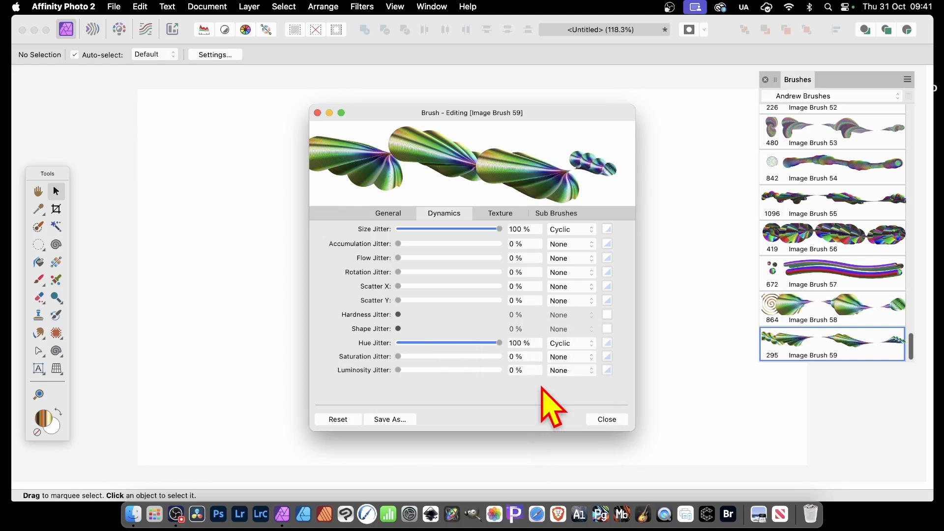
{"action": "left_click", "coordinate": [607, 343]}
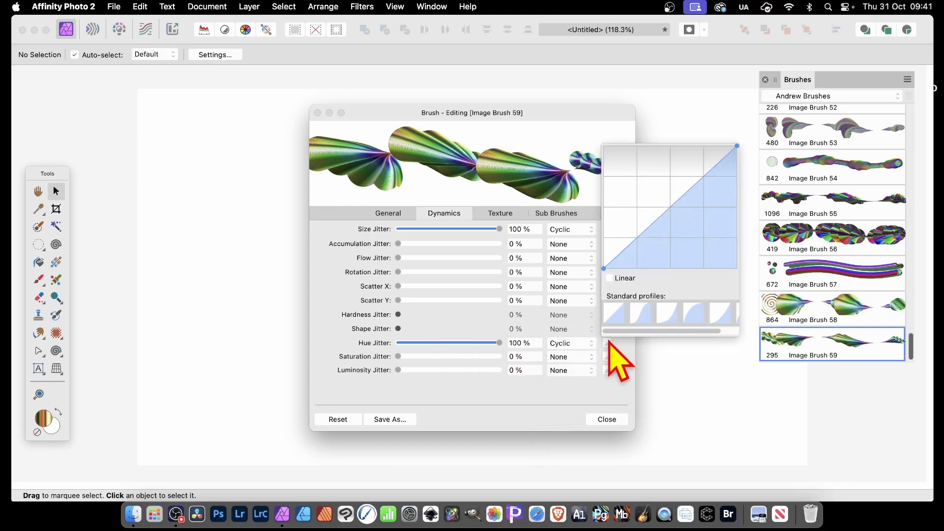
{"action": "left_click", "coordinate": [578, 394]}
{"action": "left_click", "coordinate": [606, 419]}
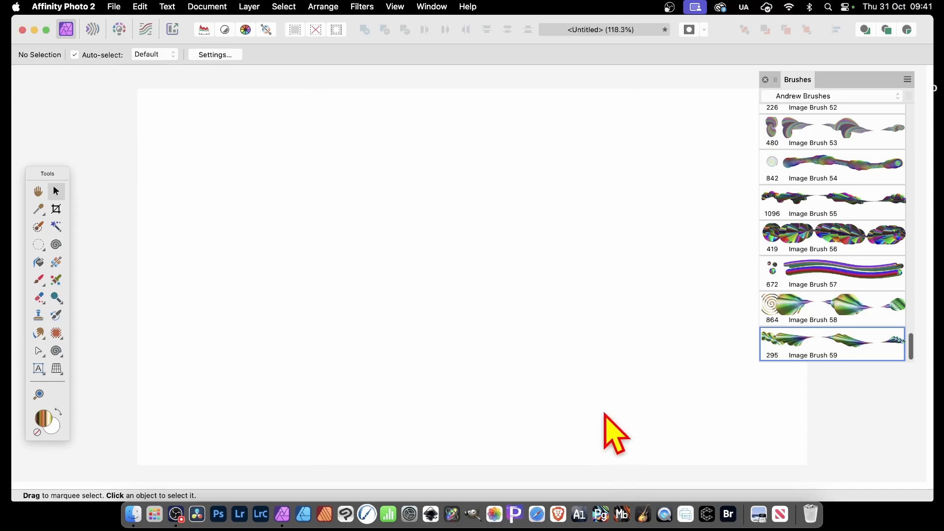
Step: Paint winding strokes with the new brush at 295.4 px width until they cover nearly the whole canvas
{"action": "left_click", "coordinate": [37, 279]}
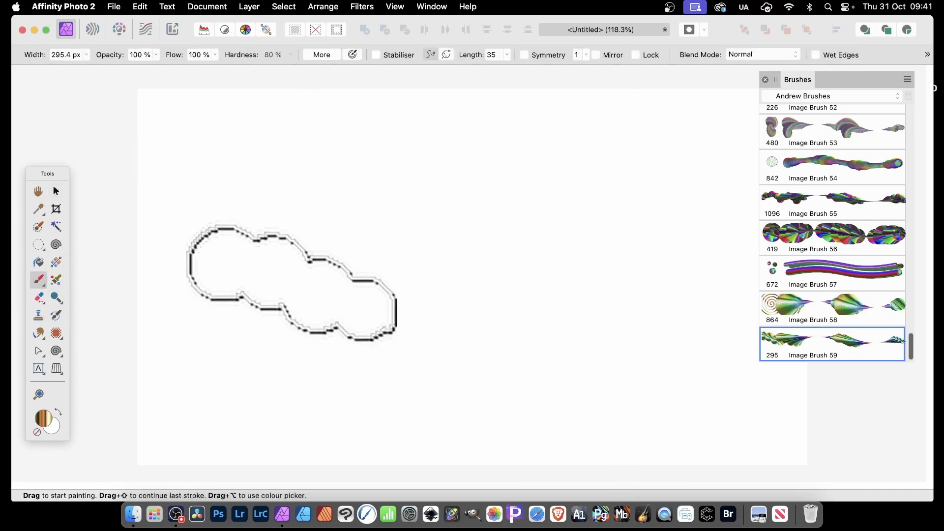
{"action": "mouse_move", "coordinate": [293, 278]}
{"action": "left_mouse_down"}
{"action": "mouse_move", "coordinate": [316, 226]}
{"action": "mouse_move", "coordinate": [450, 321]}
{"action": "mouse_move", "coordinate": [564, 383]}
{"action": "mouse_move", "coordinate": [495, 147]}
{"action": "mouse_move", "coordinate": [463, 316]}
{"action": "mouse_move", "coordinate": [295, 57]}
{"action": "mouse_move", "coordinate": [162, 353]}
{"action": "mouse_move", "coordinate": [279, 369]}
{"action": "mouse_move", "coordinate": [415, 453]}
{"action": "mouse_move", "coordinate": [590, 421]}
{"action": "mouse_move", "coordinate": [712, 374]}
{"action": "left_mouse_up"}
{"action": "mouse_move", "coordinate": [713, 128]}
{"action": "left_mouse_down"}
{"action": "mouse_move", "coordinate": [624, 179]}
{"action": "mouse_move", "coordinate": [552, 95]}
{"action": "mouse_move", "coordinate": [238, 312]}
{"action": "mouse_move", "coordinate": [333, 109]}
{"action": "mouse_move", "coordinate": [383, 125]}
{"action": "left_mouse_up"}
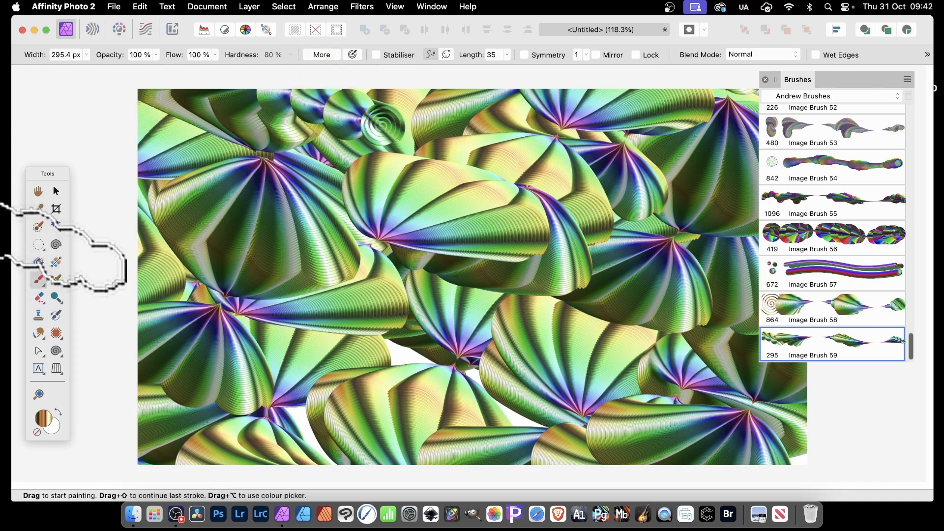
Step: Select six separate circular areas of varying size across the painted artwork with the Elliptical Marquee in add mode
{"action": "left_click", "coordinate": [43, 243]}
{"action": "left_click_drag", "start_coordinate": [42, 248], "coordinate": [102, 261]}
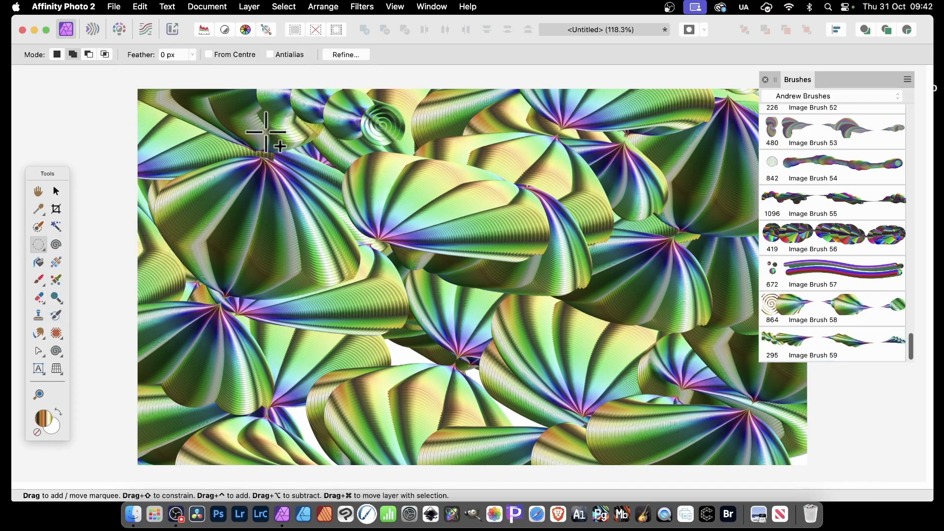
{"action": "left_click_drag", "start_coordinate": [351, 244], "coordinate": [454, 330]}
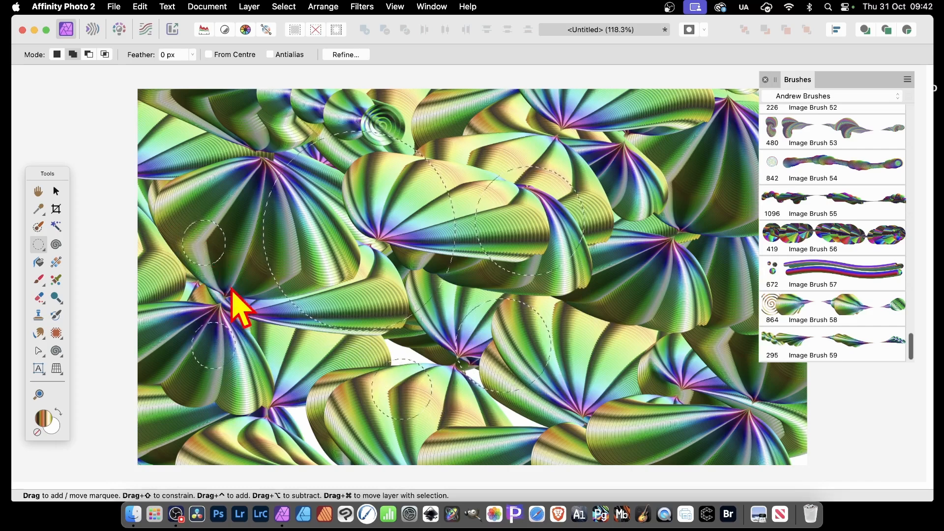
Step: Create a new brush from the circular selections and deselect them
{"action": "left_click", "coordinate": [907, 80]}
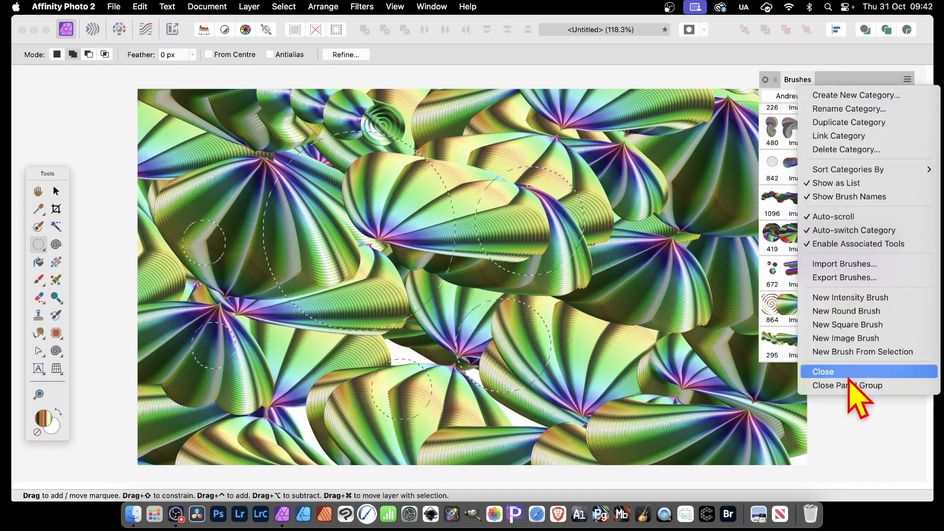
{"action": "left_click", "coordinate": [865, 352]}
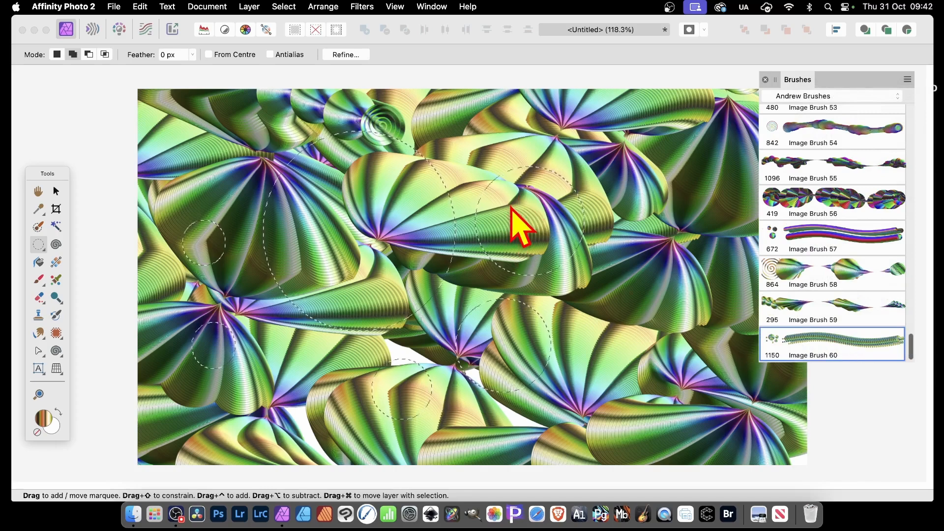
{"action": "left_click", "coordinate": [276, 6]}
{"action": "left_click", "coordinate": [290, 38]}
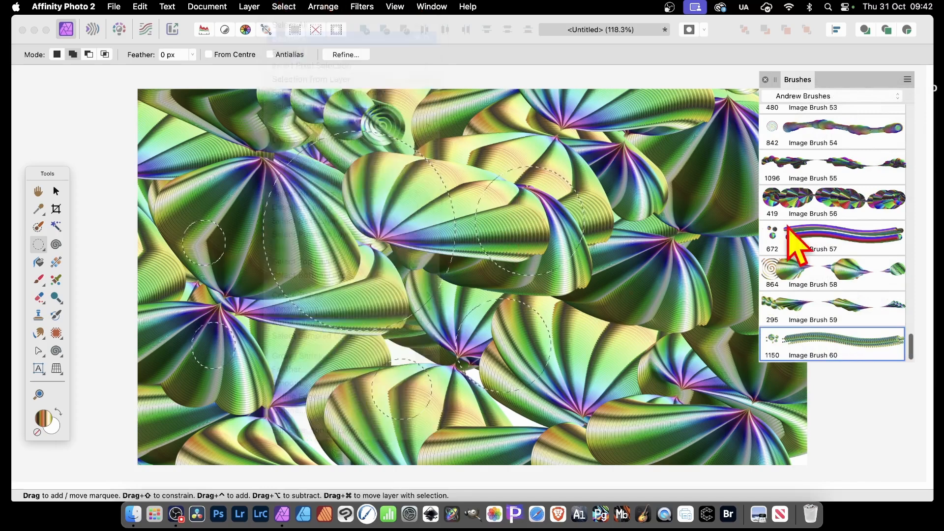
Step: Edit the new multi-circle brush, setting its spacing to 1% and its size to 321.4 px
{"action": "double_click", "coordinate": [819, 344]}
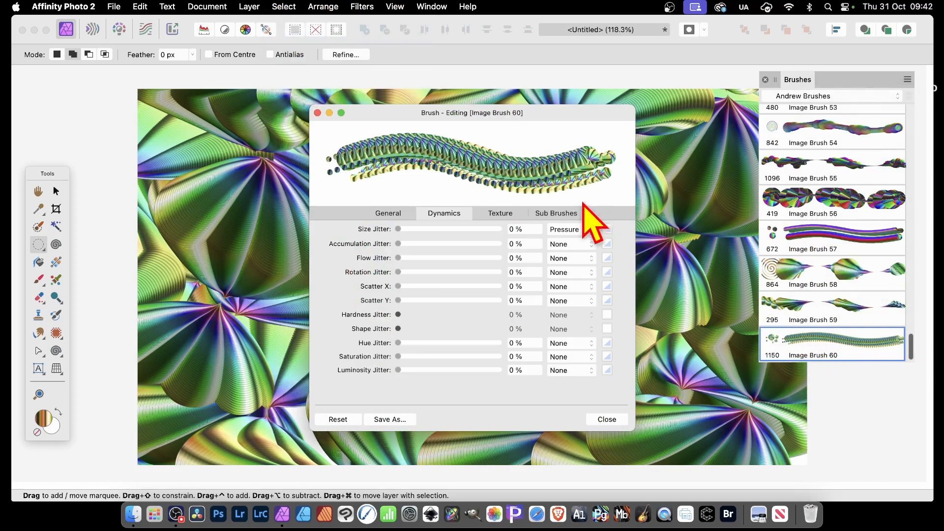
{"action": "left_click", "coordinate": [386, 214]}
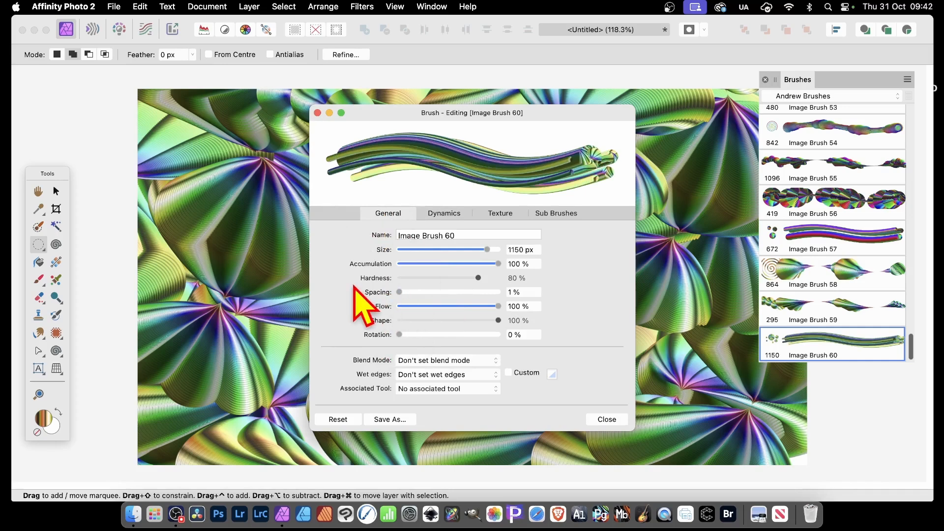
{"action": "left_click_drag", "start_coordinate": [487, 249], "coordinate": [467, 249]}
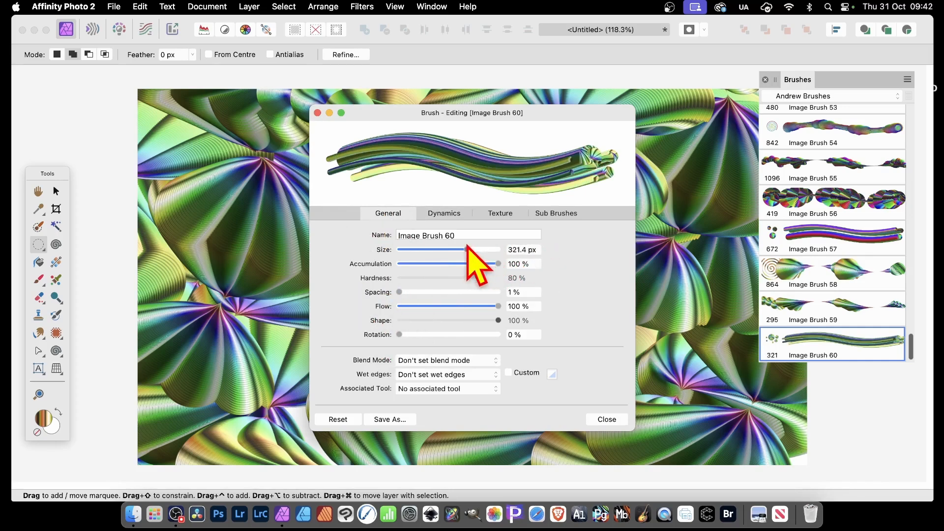
Step: Set the multi-circle brush's size jitter to 100% with the Cyclic controller
{"action": "left_click", "coordinate": [444, 215]}
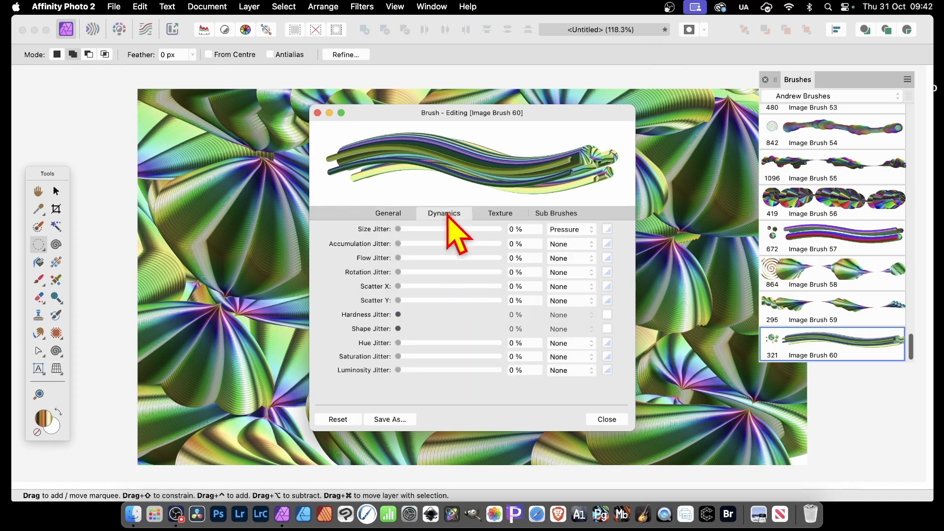
{"action": "left_click_drag", "start_coordinate": [398, 229], "coordinate": [508, 232]}
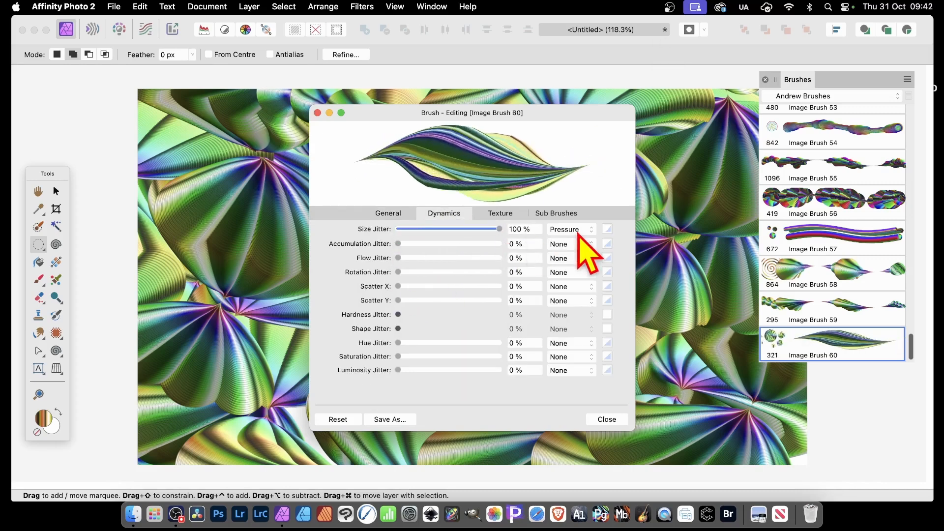
{"action": "left_click", "coordinate": [577, 229]}
{"action": "left_click", "coordinate": [566, 280]}
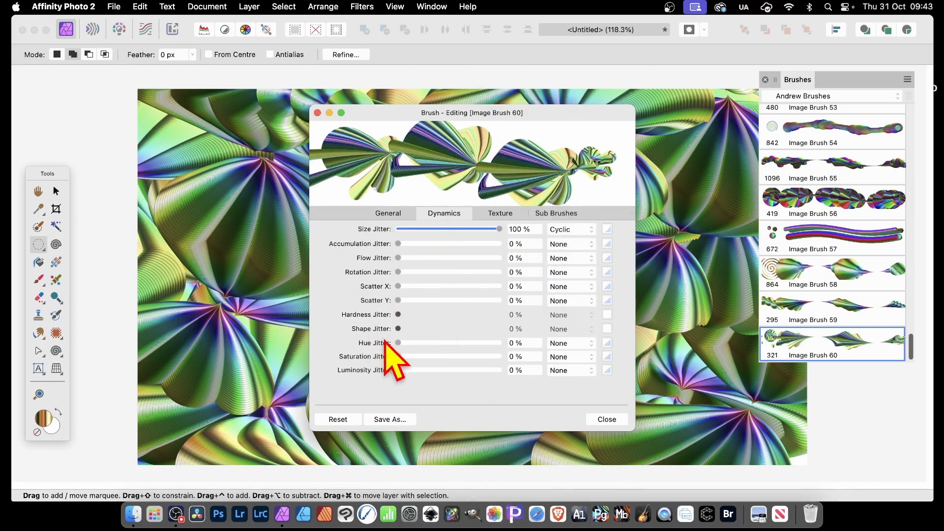
Step: Set the multi-circle brush's hue jitter to 100% with the Cyclic controller and finish editing the brush
{"action": "left_click_drag", "start_coordinate": [411, 343], "coordinate": [521, 345]}
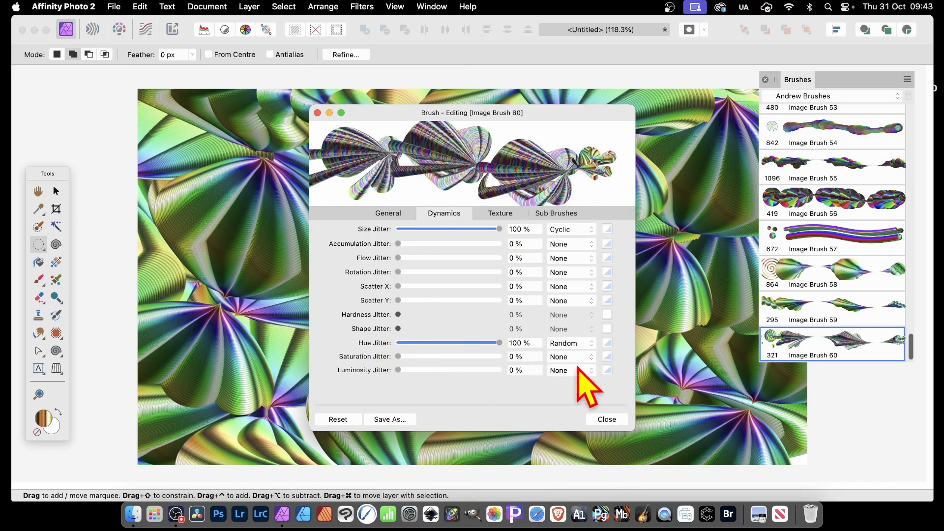
{"action": "left_click", "coordinate": [576, 343]}
{"action": "left_click", "coordinate": [573, 402]}
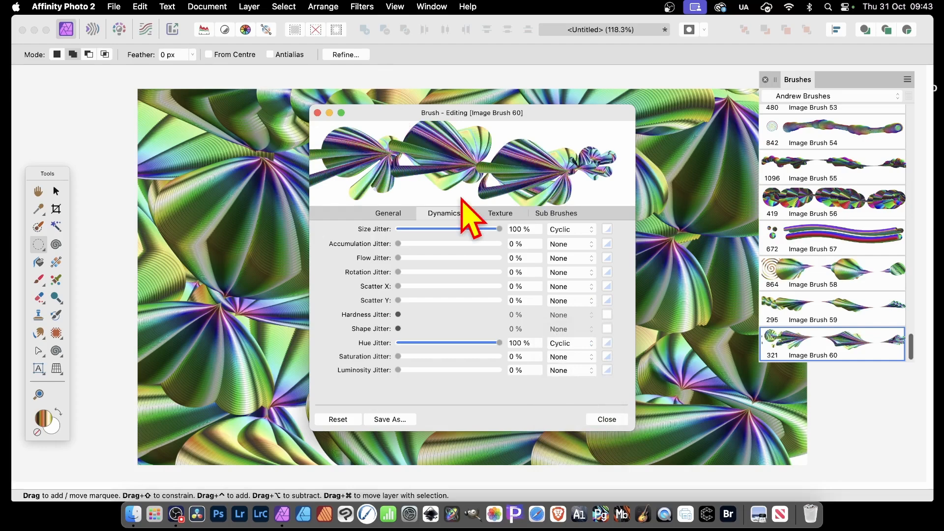
{"action": "left_click", "coordinate": [608, 419]}
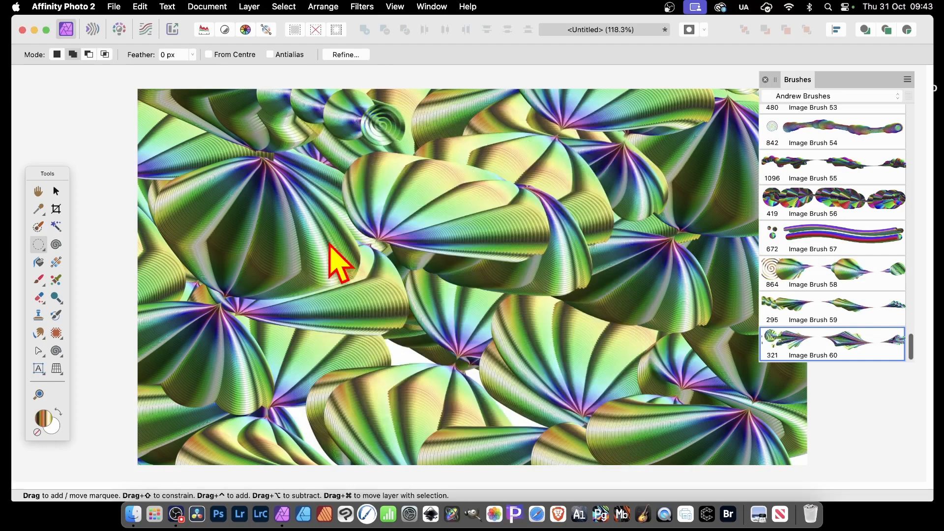
Step: Activate the Paint Brush with the multi-circle brush at 321.4 px width for painting over the artwork
{"action": "left_click", "coordinate": [39, 279]}
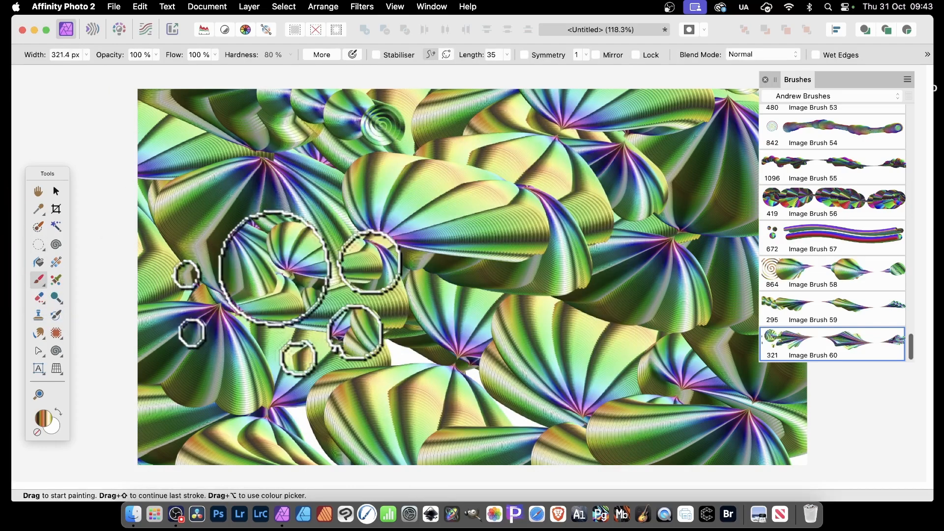